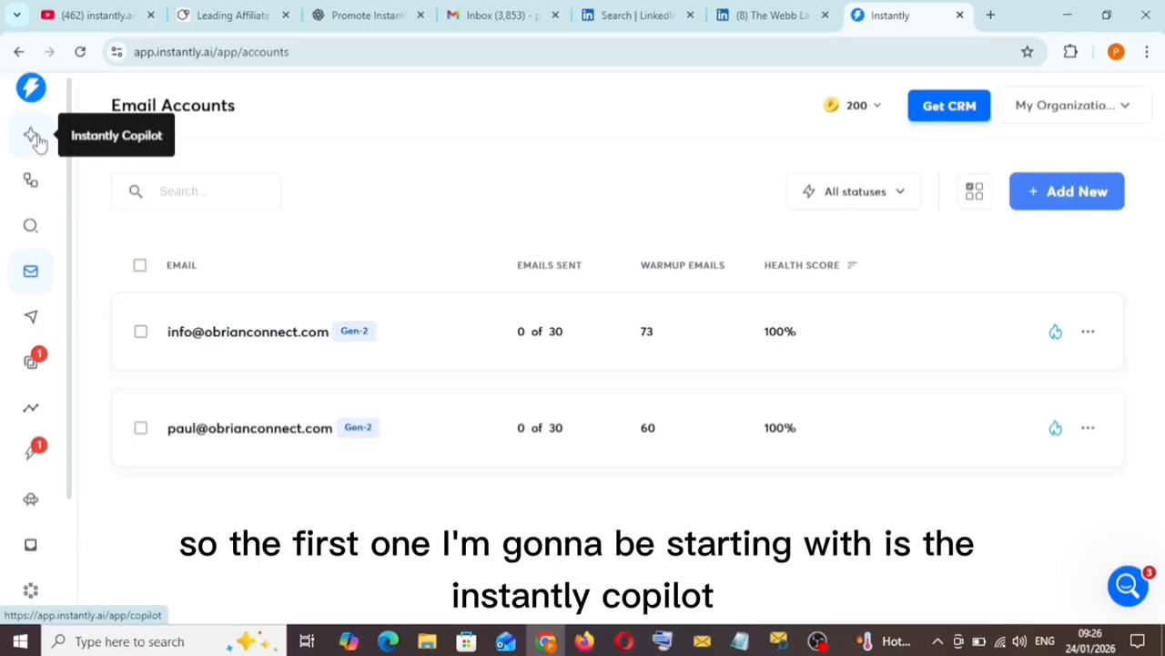
- Open the earlier Instantly Copilot chat about email account warmup and read through its account warmup details
{"action": "left_click", "coordinate": [34, 139]}
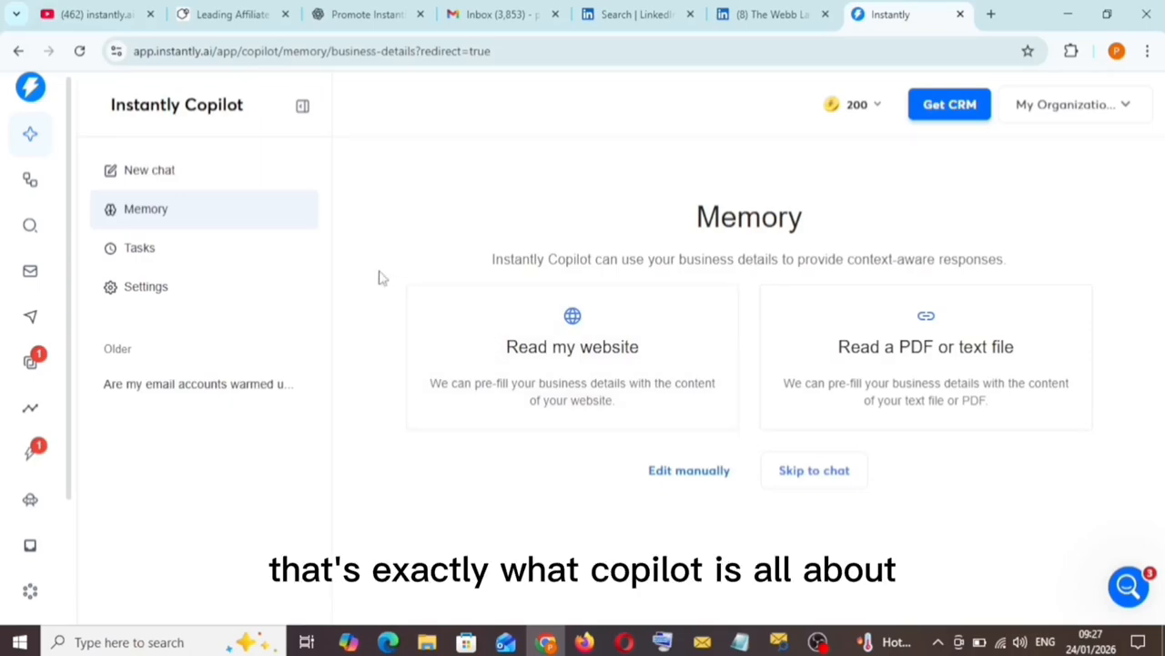
{"action": "left_click", "coordinate": [184, 385]}
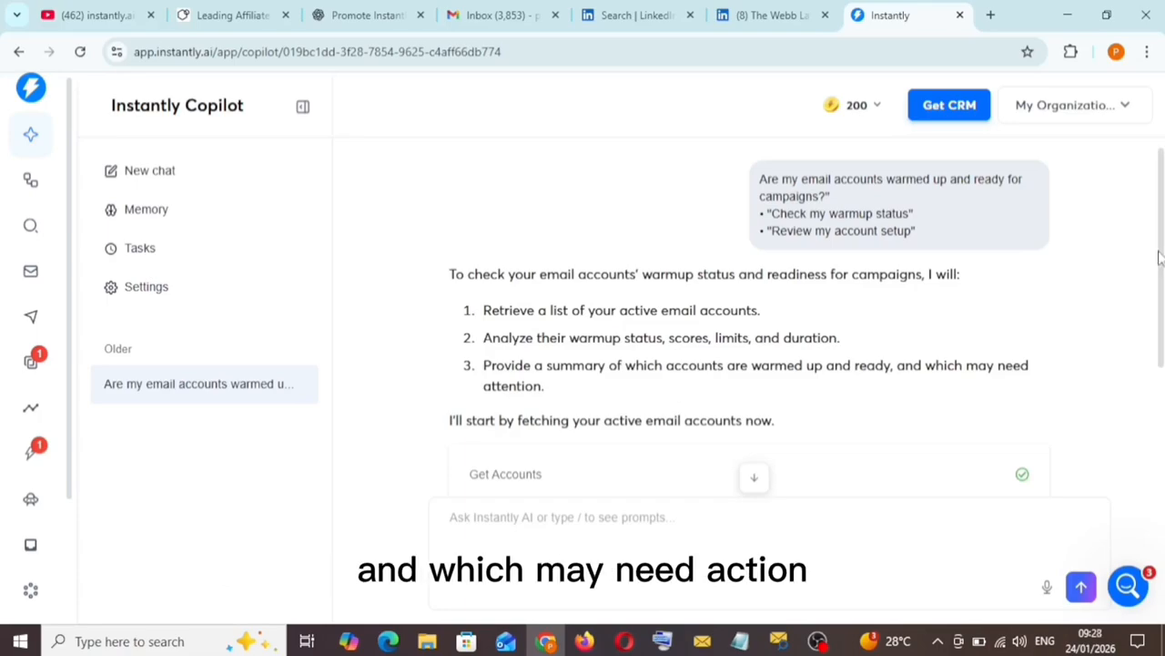
{"action": "scroll", "coordinate": [1160, 333], "scroll_direction": "down", "scroll_amount": 3}
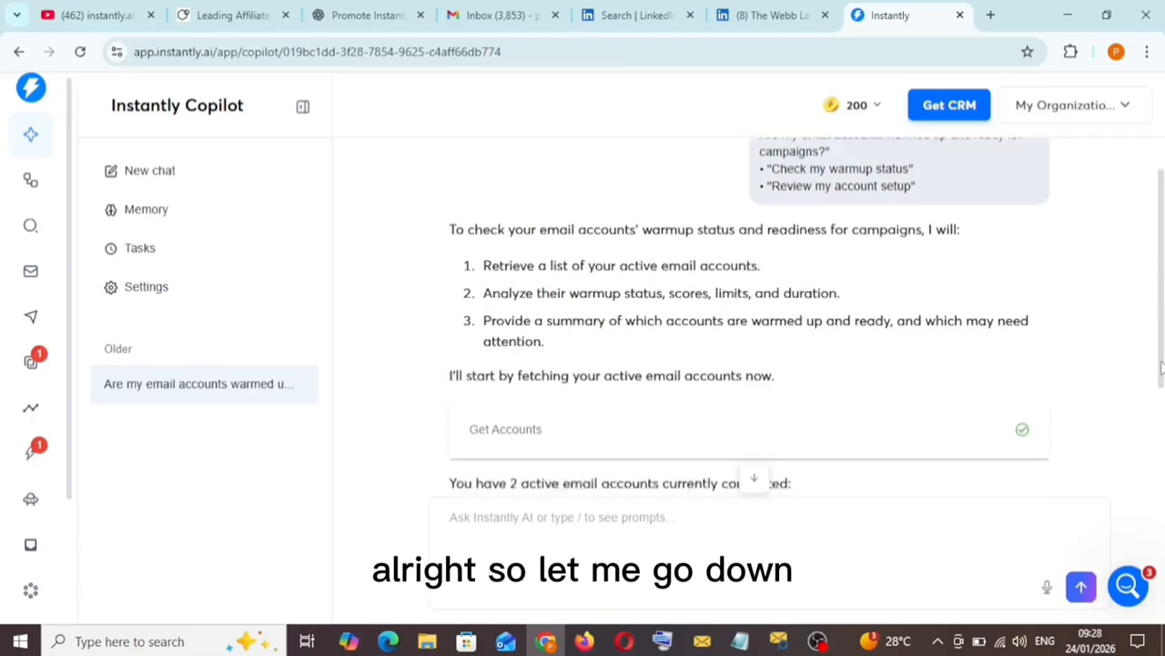
{"action": "scroll", "coordinate": [769, 363], "scroll_direction": "down", "scroll_amount": 2}
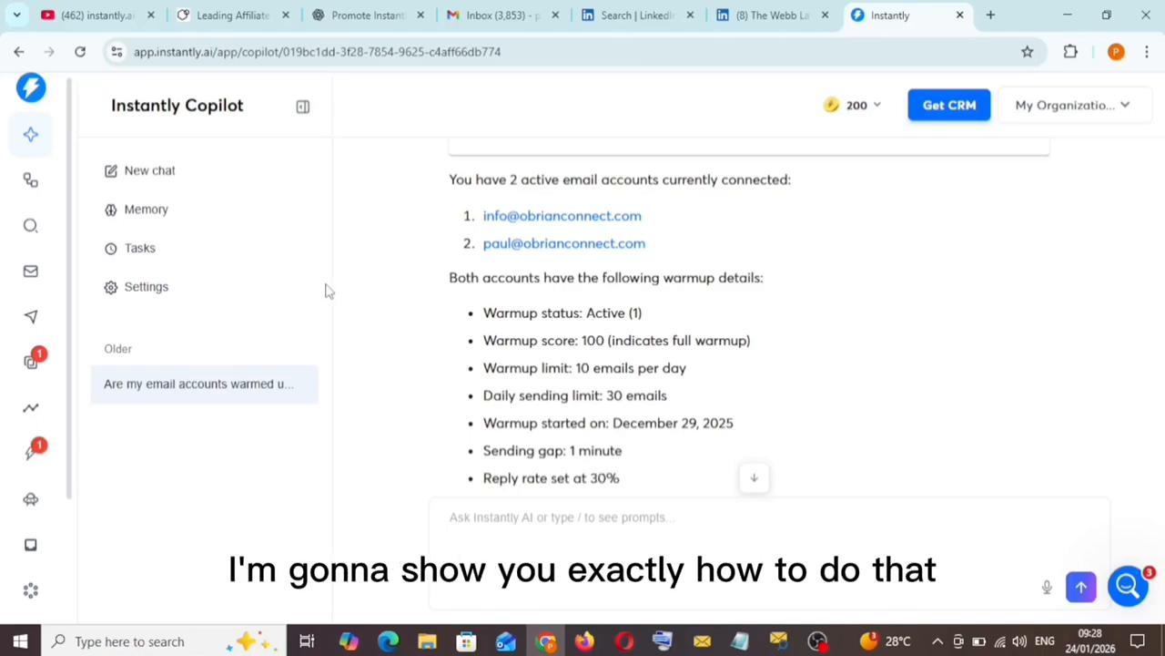
- Open the New Automation draft in Automations, view the available trigger sources, and close the trigger selection without choosing one
{"action": "left_click", "coordinate": [30, 182]}
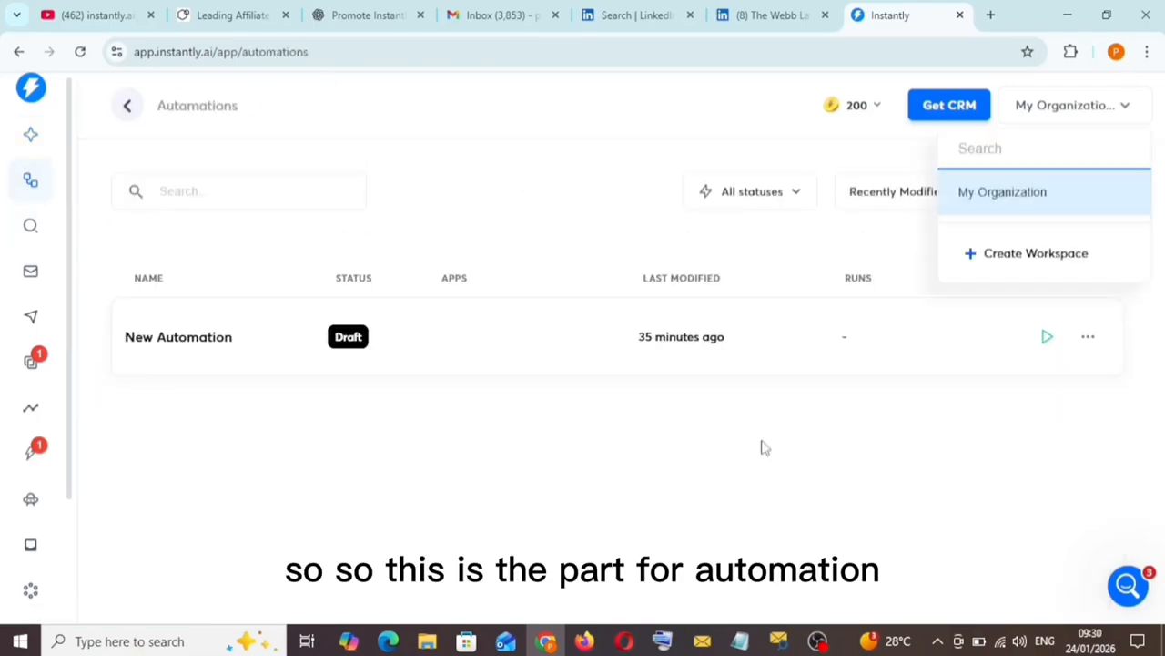
{"action": "left_click", "coordinate": [208, 340]}
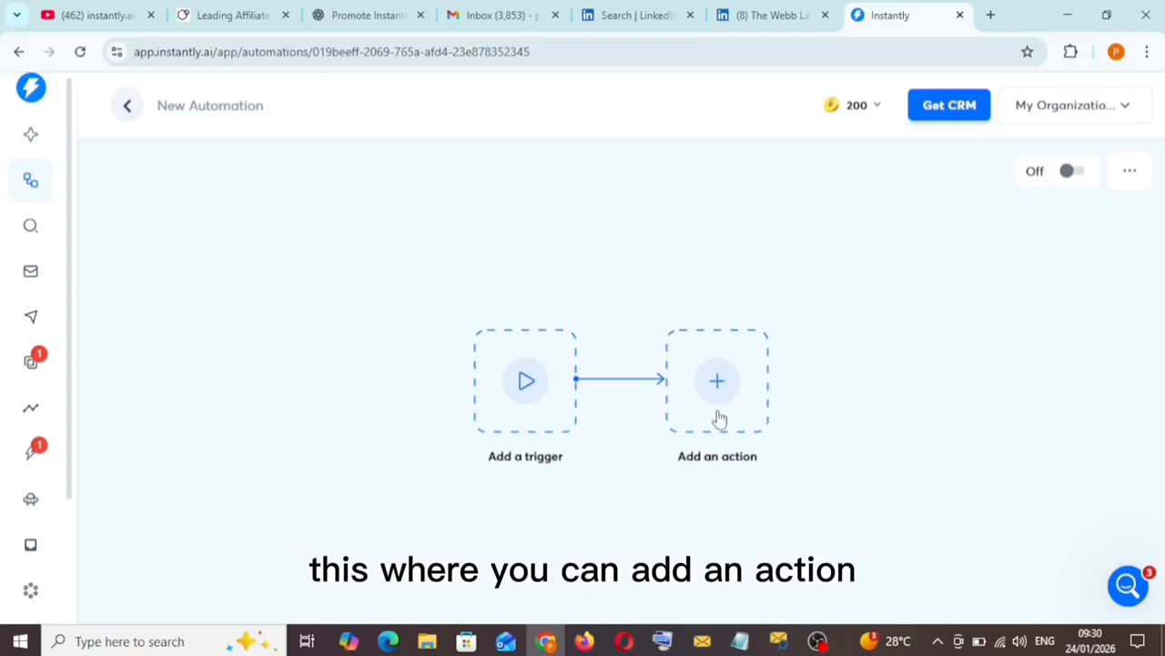
{"action": "left_click", "coordinate": [519, 392]}
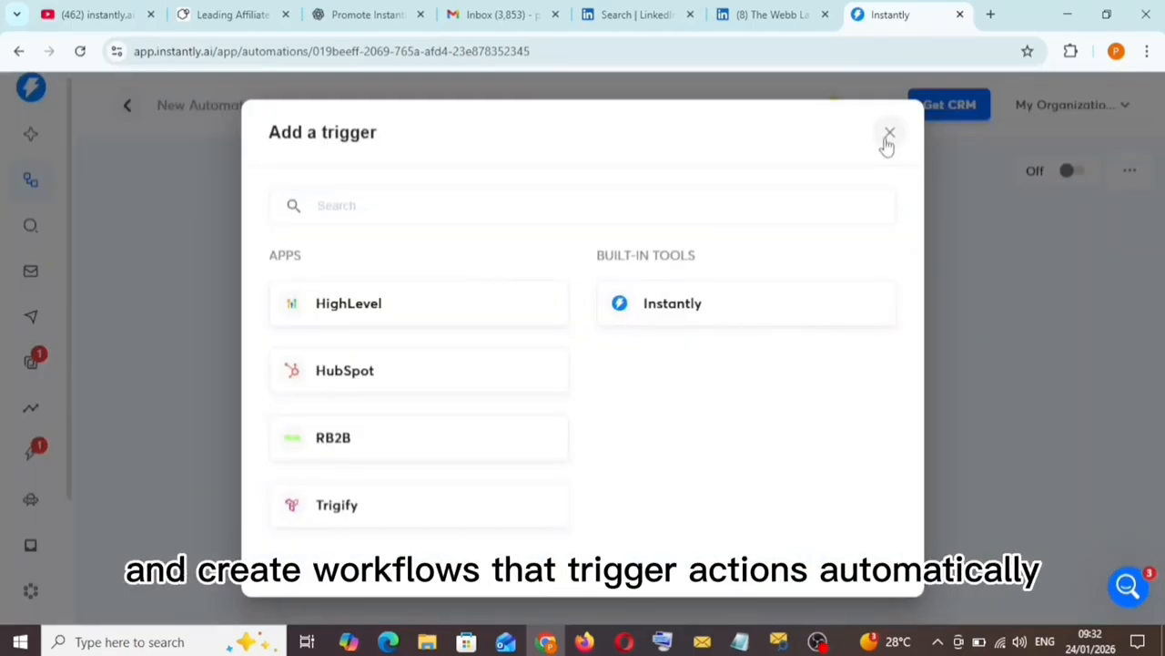
{"action": "left_click", "coordinate": [888, 137]}
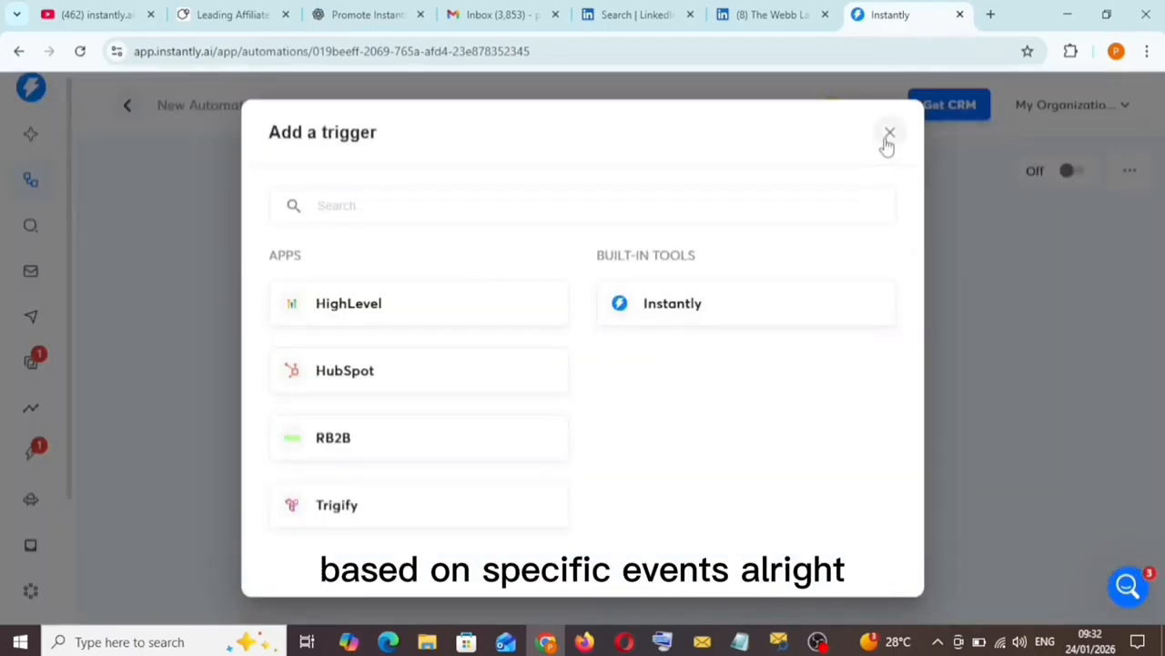
{"action": "left_click", "coordinate": [887, 136]}
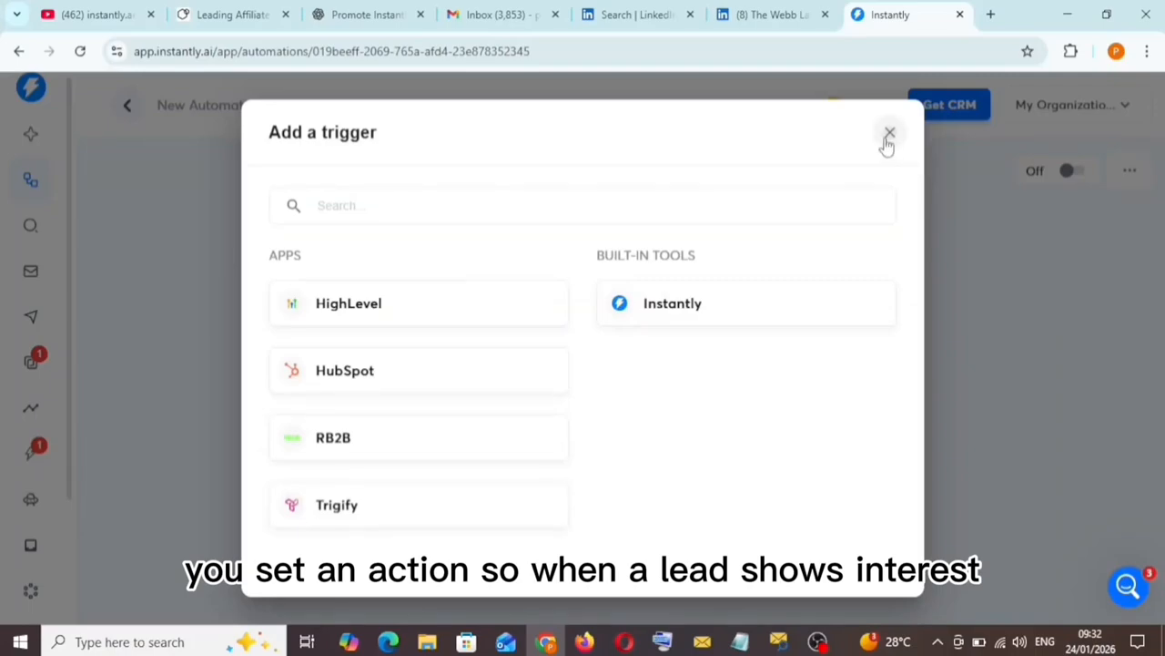
{"action": "left_click", "coordinate": [889, 135]}
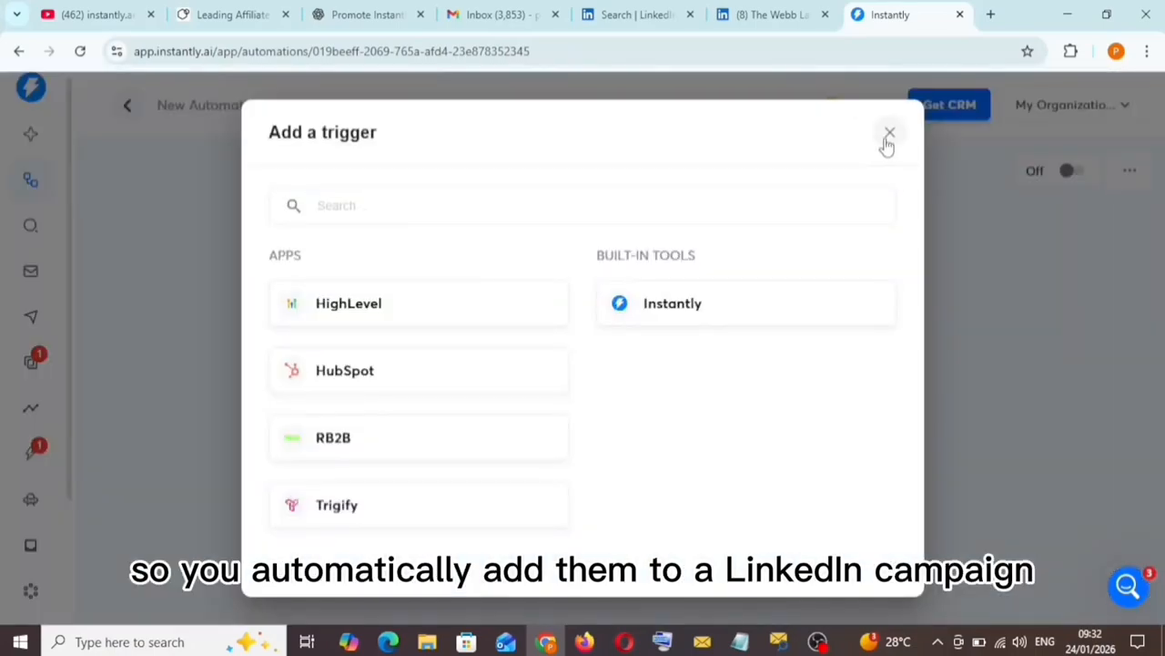
{"action": "left_click", "coordinate": [889, 135]}
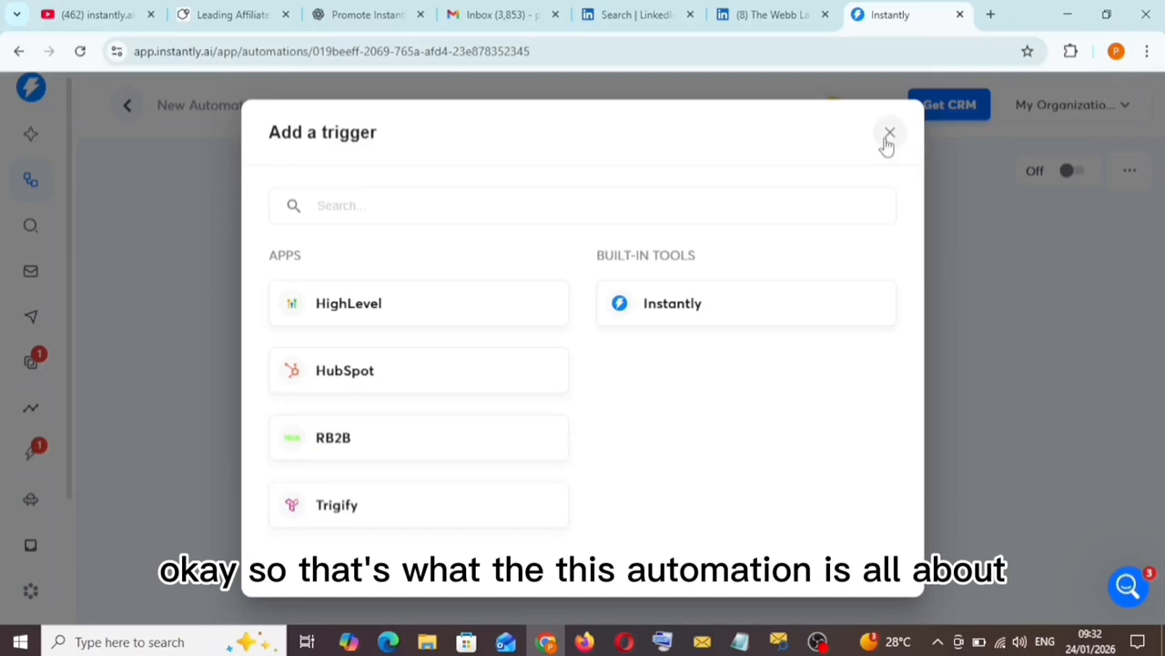
{"action": "left_click", "coordinate": [889, 137]}
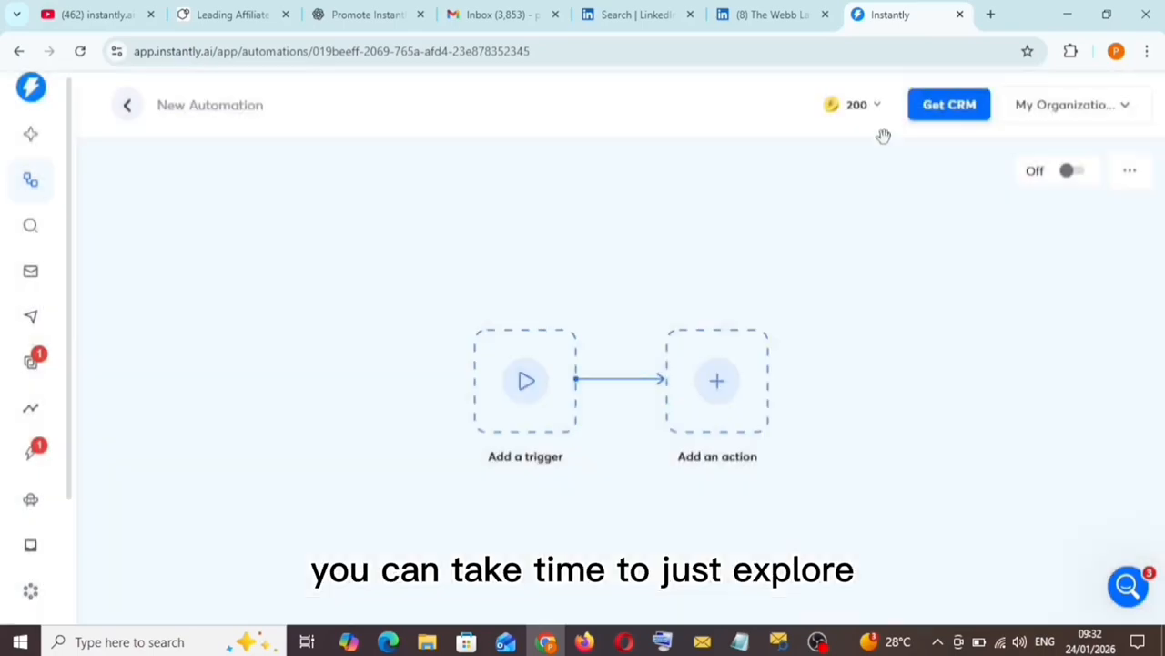
- Filter the SuperSearch leads by job title to include CEO and founder
{"action": "left_click", "coordinate": [32, 228]}
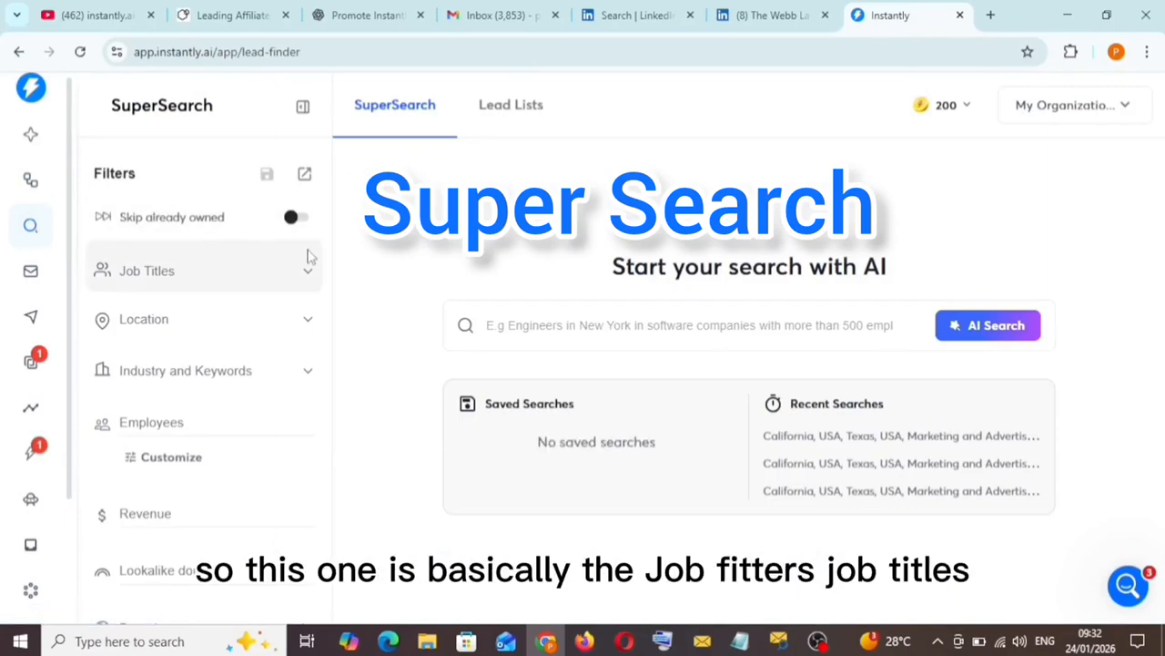
{"action": "left_click", "coordinate": [257, 289]}
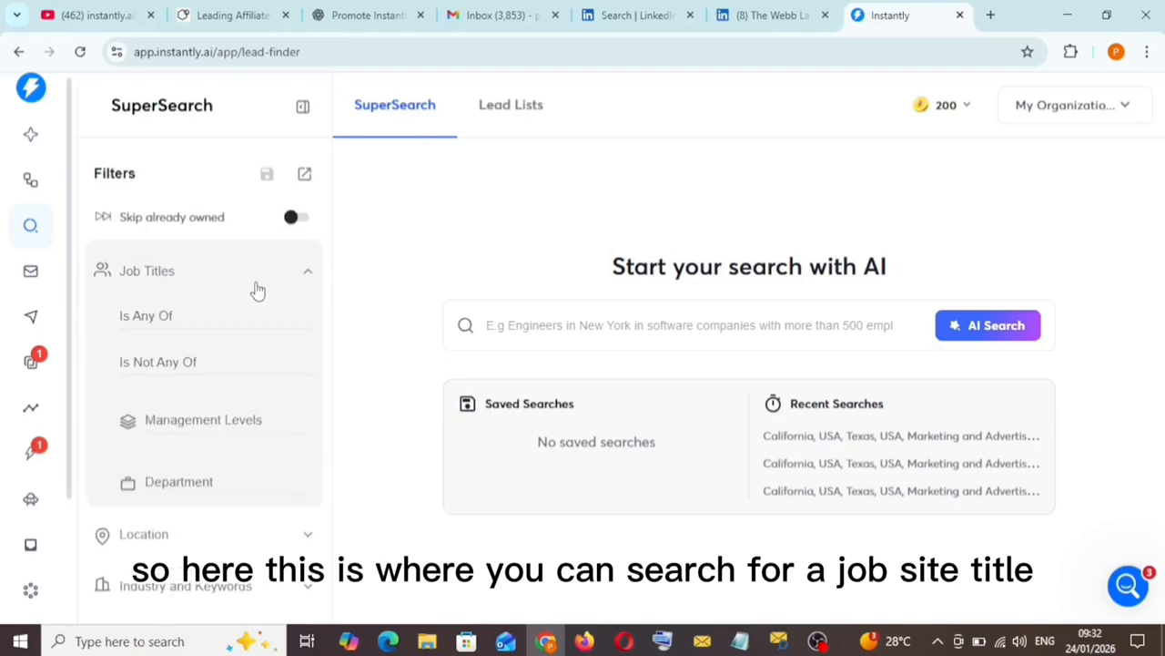
{"action": "left_click", "coordinate": [183, 315]}
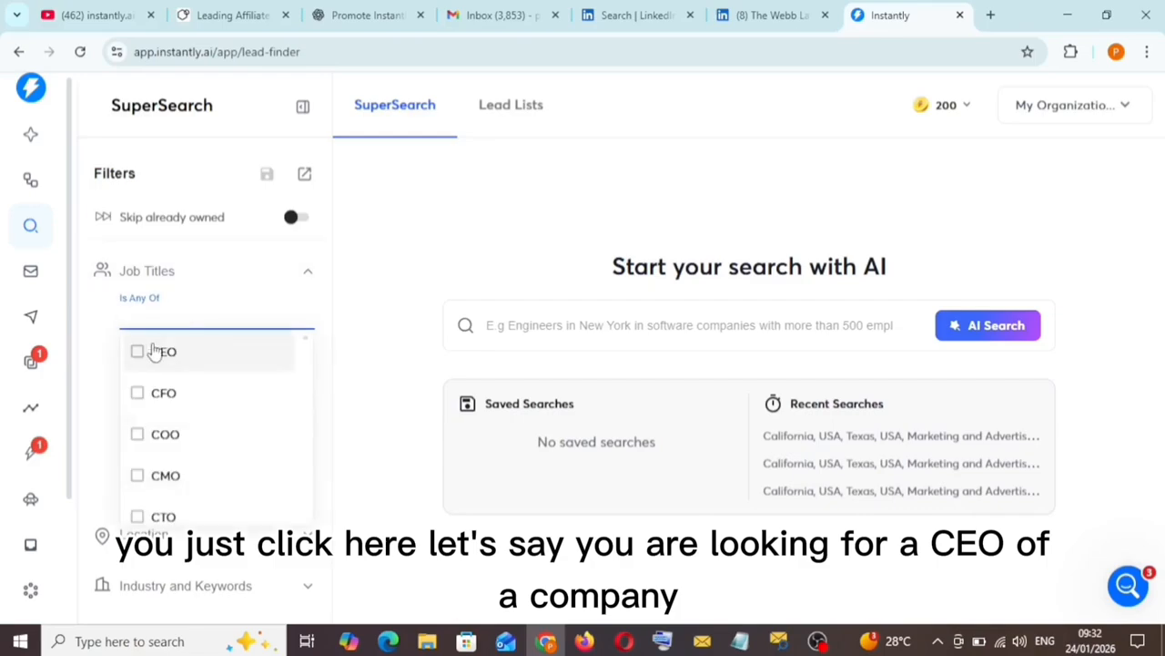
{"action": "left_click", "coordinate": [137, 352]}
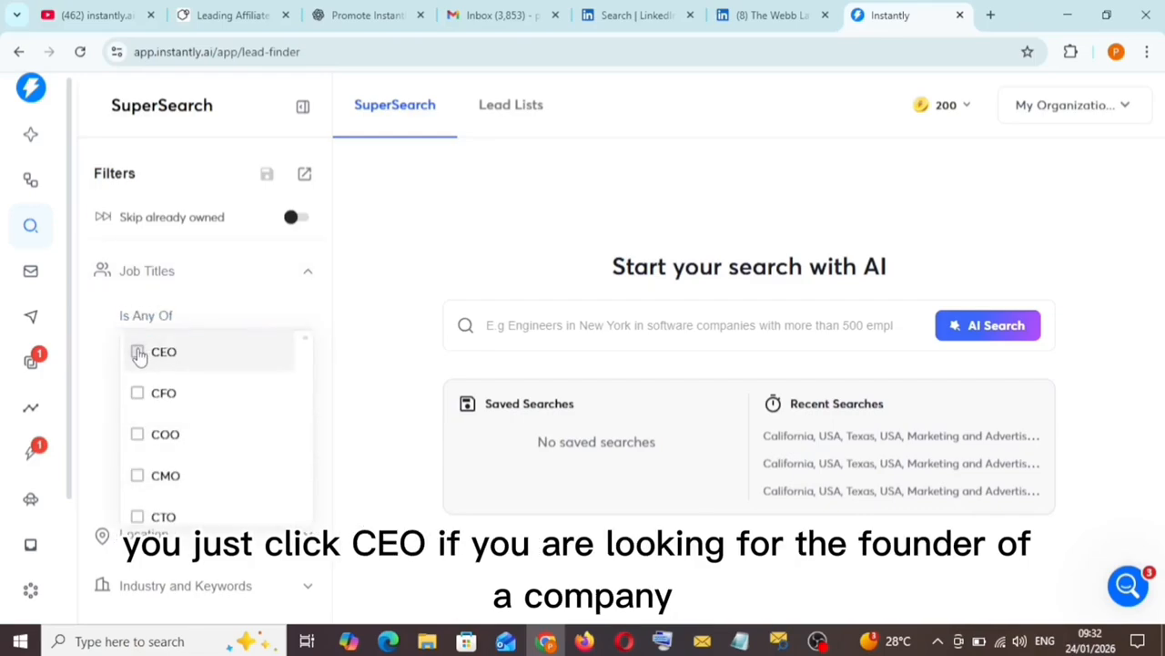
{"action": "left_click", "coordinate": [222, 325]}
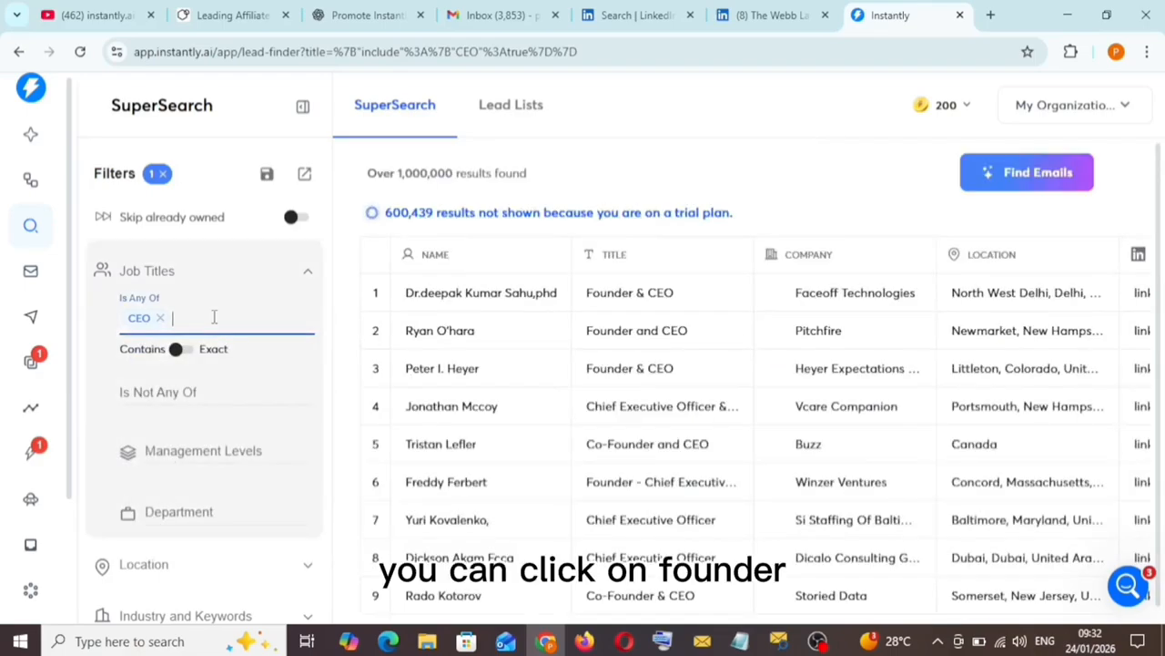
{"action": "type", "text": "founder"}
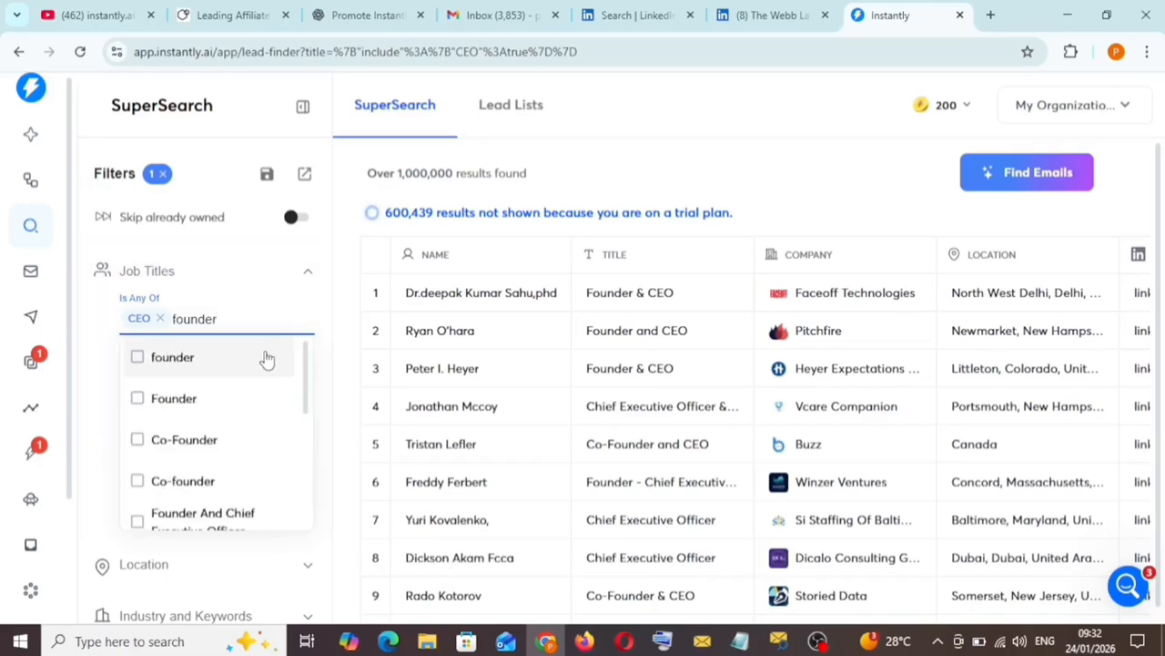
{"action": "left_click", "coordinate": [209, 364]}
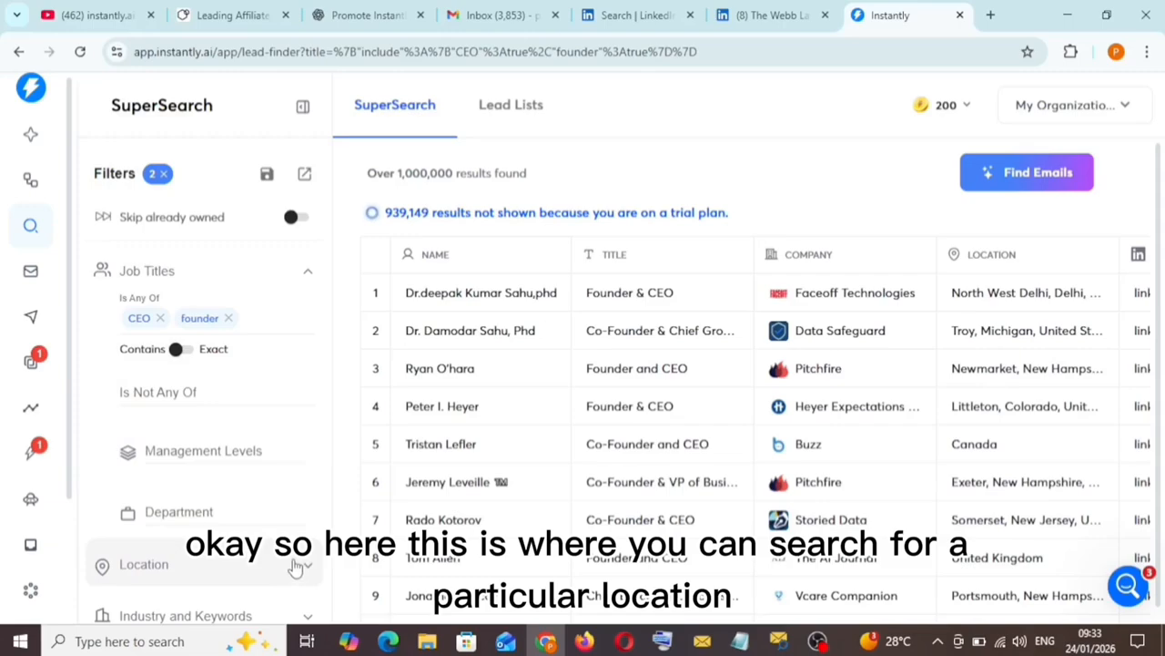
- Add California, USA as an included location in the lead filters and collapse the location section
{"action": "left_click", "coordinate": [295, 566]}
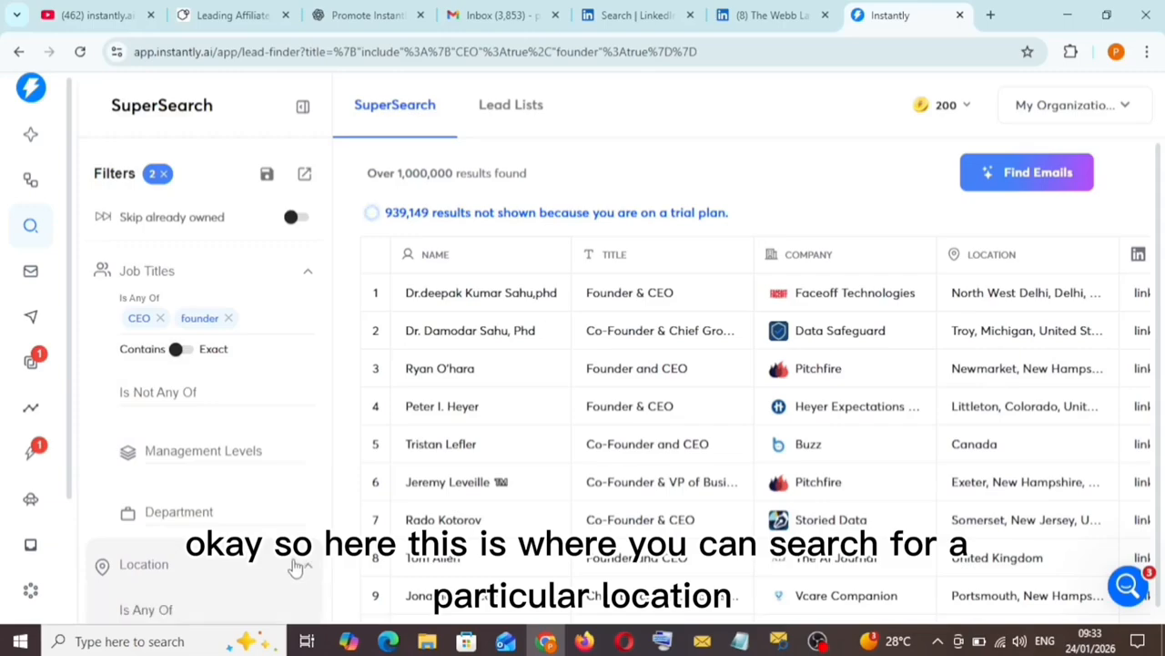
{"action": "left_click", "coordinate": [193, 610]}
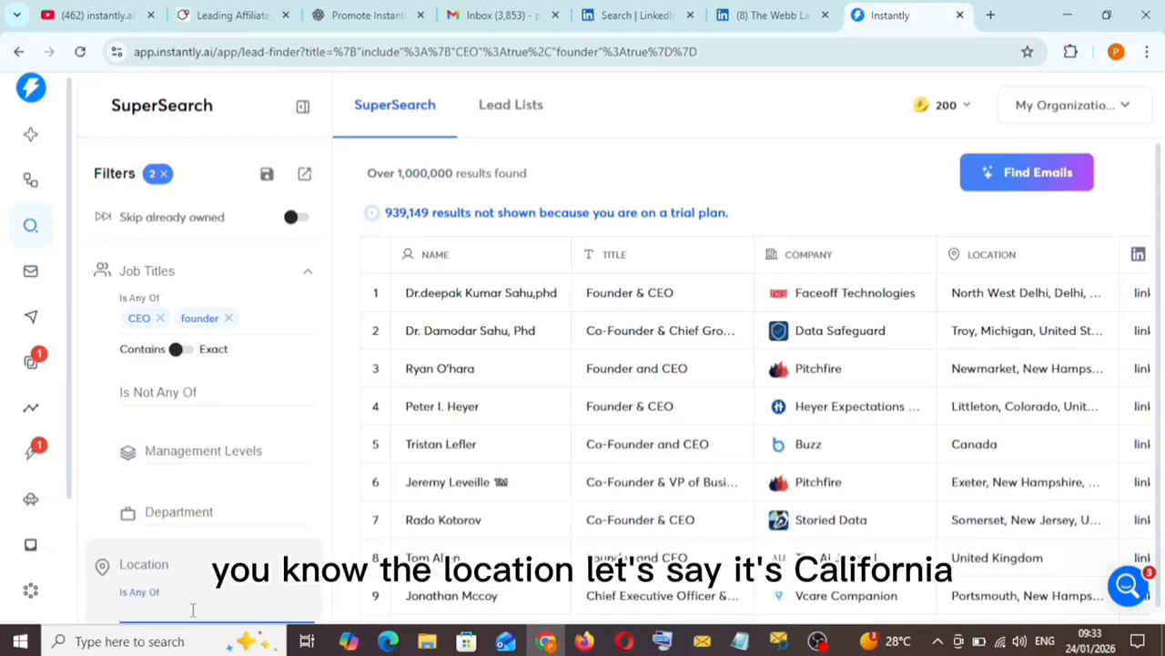
{"action": "type", "text": "ca"}
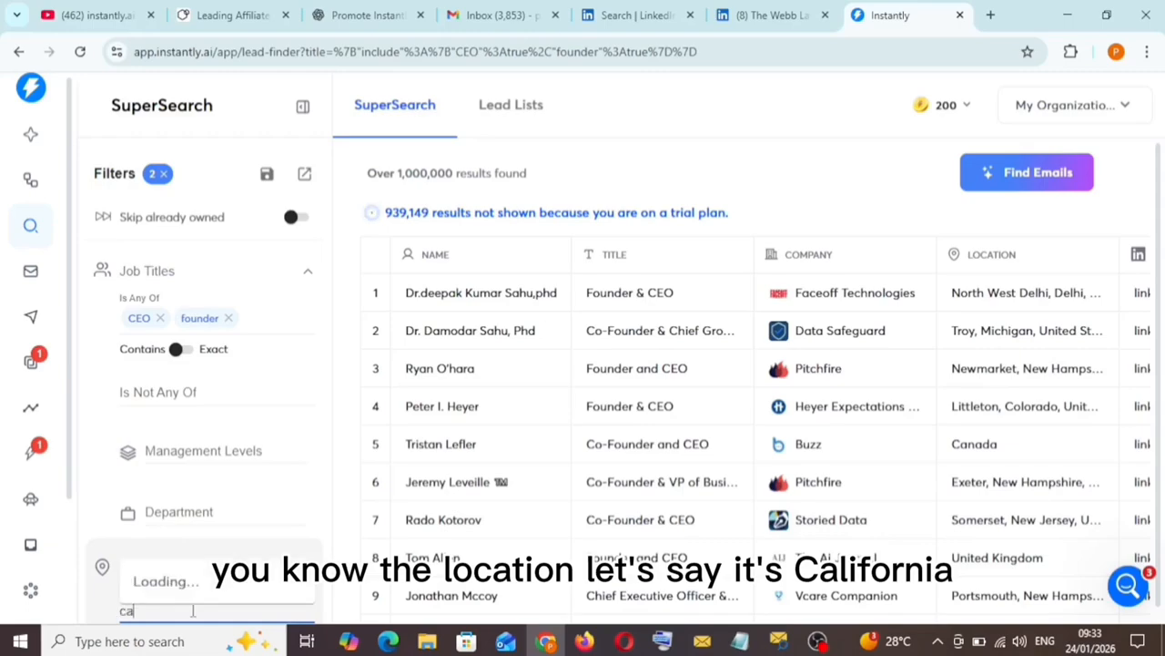
{"action": "type", "text": "li"}
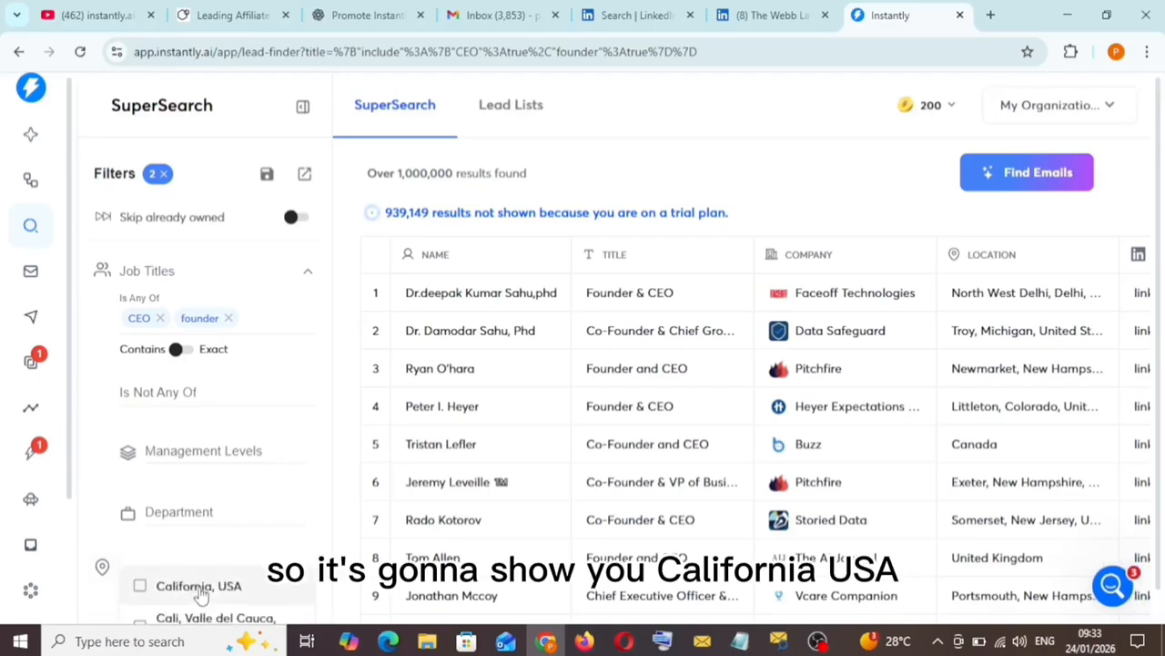
{"action": "left_click", "coordinate": [198, 588]}
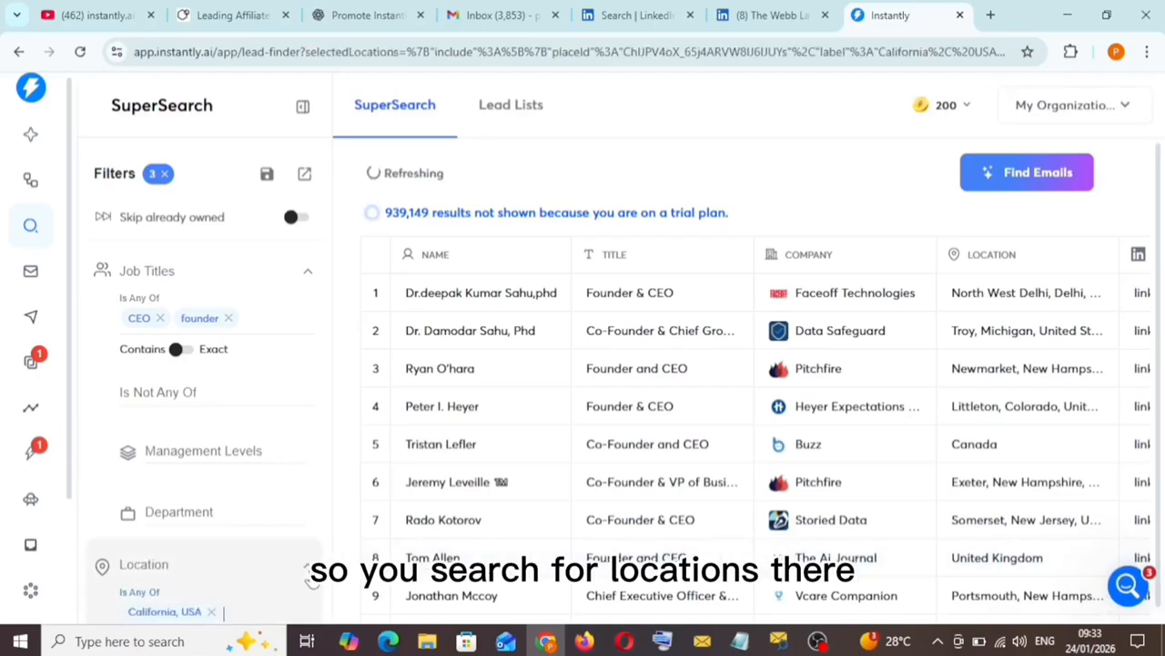
{"action": "left_click", "coordinate": [310, 575]}
- Look through the industry and keyword filter options without selecting any of them
{"action": "scroll", "coordinate": [310, 610], "scroll_direction": "down", "scroll_amount": 2}
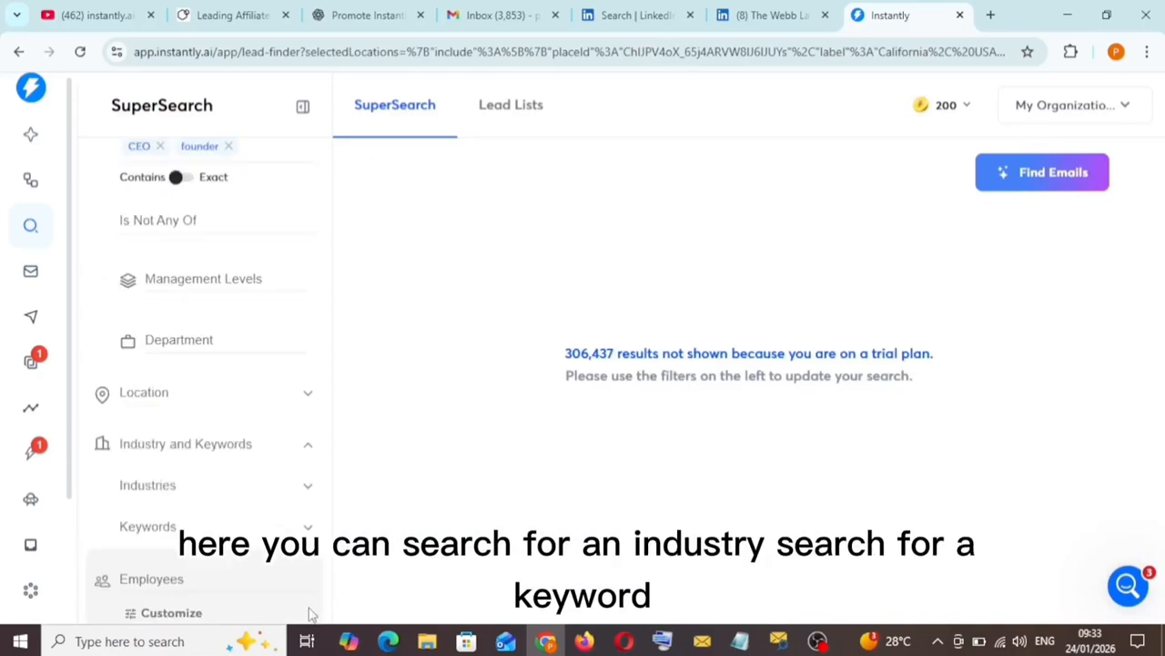
{"action": "left_click", "coordinate": [155, 485]}
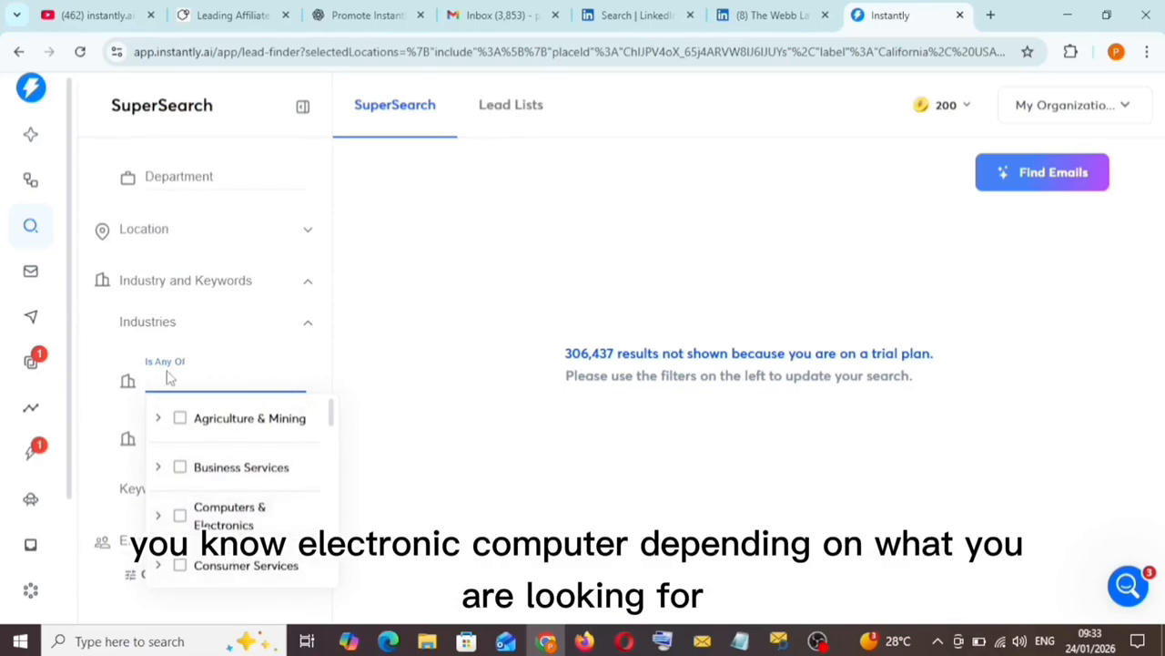
{"action": "left_click", "coordinate": [304, 325]}
{"action": "left_click", "coordinate": [213, 492]}
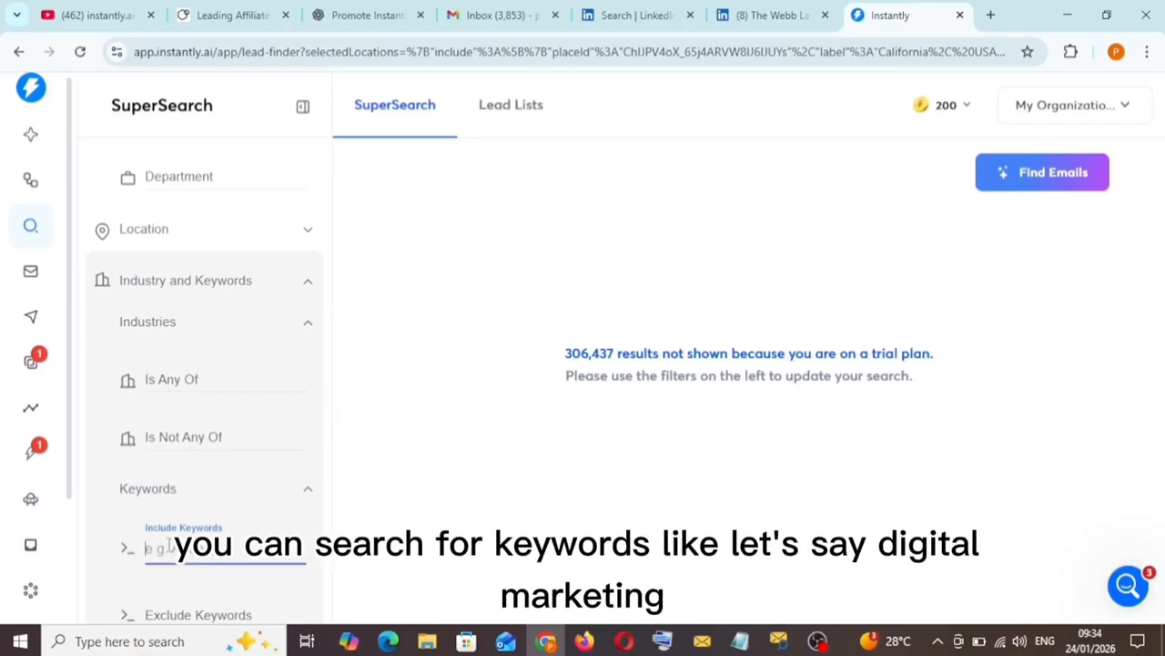
{"action": "left_click", "coordinate": [308, 492]}
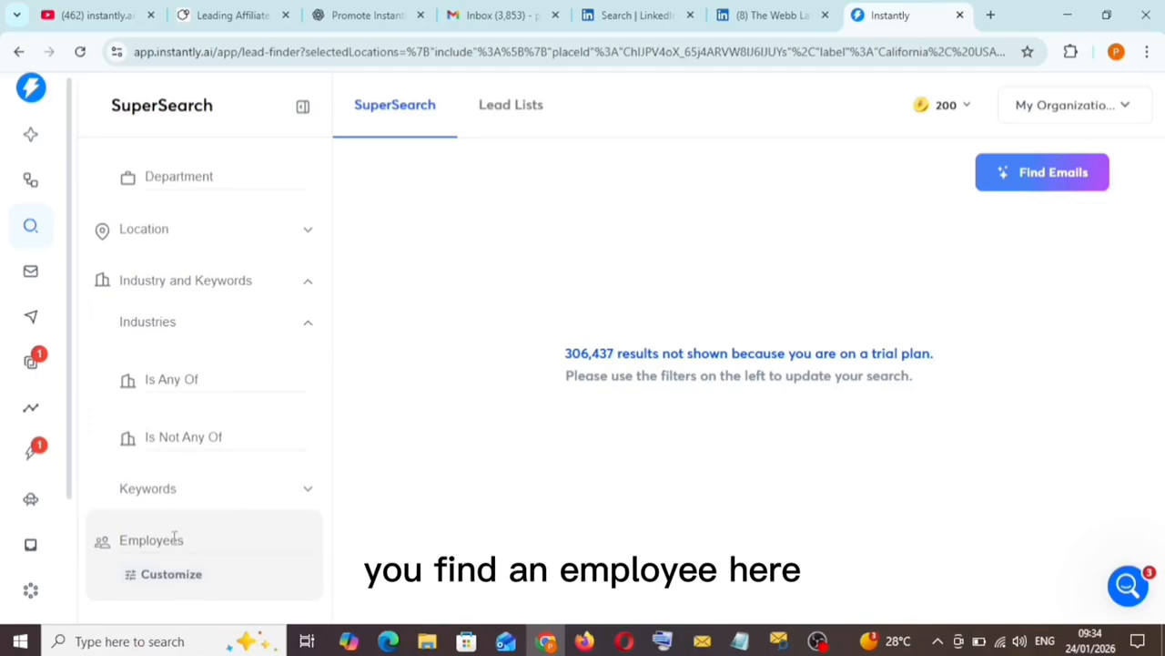
- Apply a custom employee count condition to the lead search, set to between 10 and 200
{"action": "left_click", "coordinate": [174, 539]}
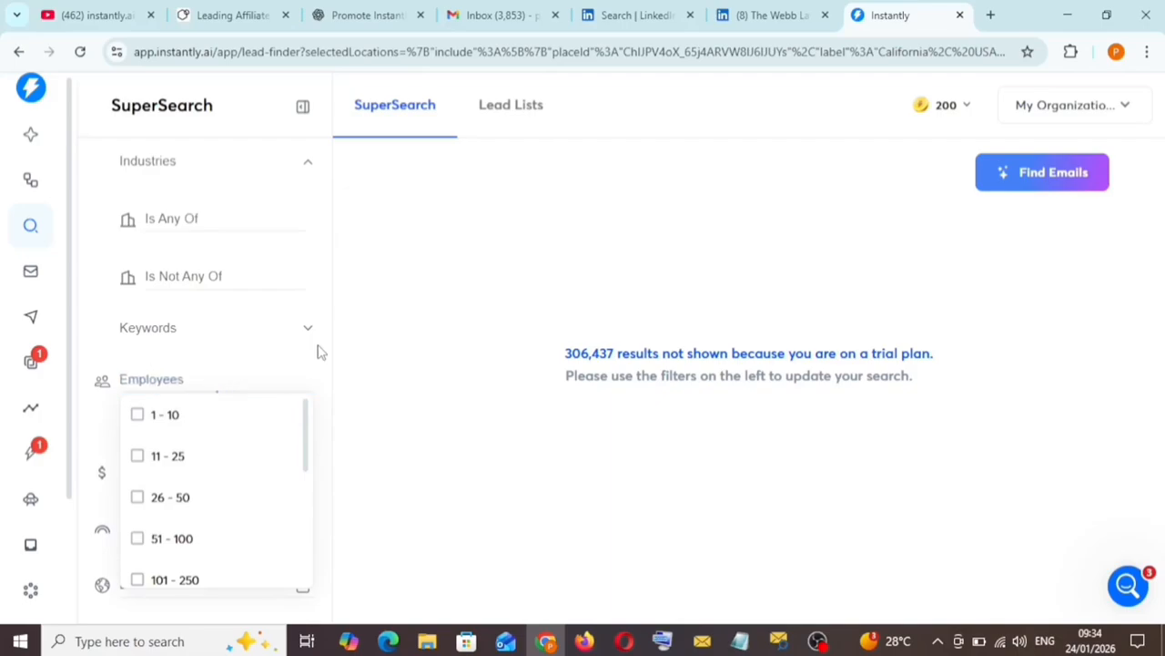
{"action": "left_click", "coordinate": [263, 388]}
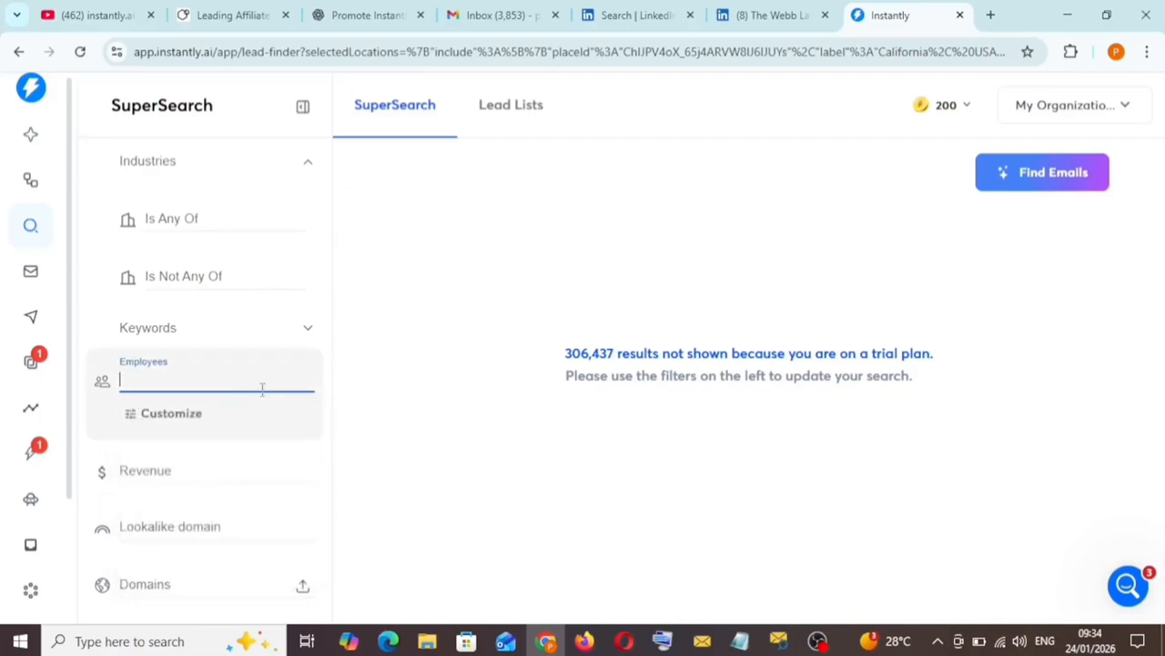
{"action": "left_click", "coordinate": [160, 417]}
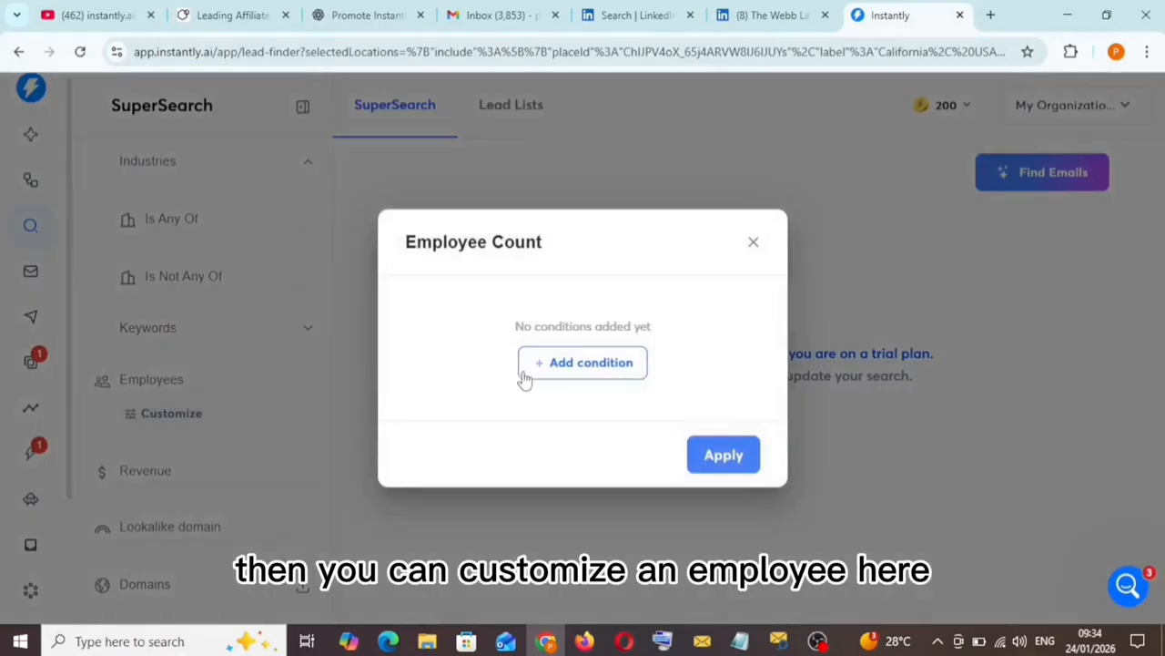
{"action": "left_click", "coordinate": [574, 364]}
{"action": "left_click", "coordinate": [566, 337]}
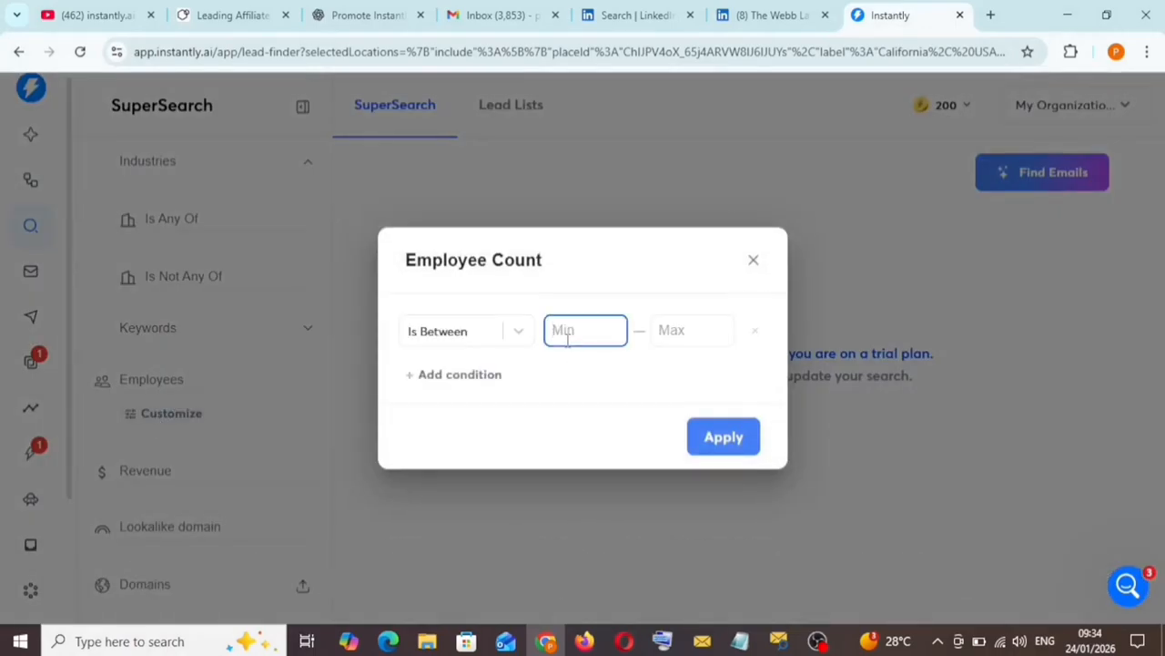
{"action": "type", "text": "10"}
{"action": "left_click", "coordinate": [687, 338]}
{"action": "type", "text": "3"}
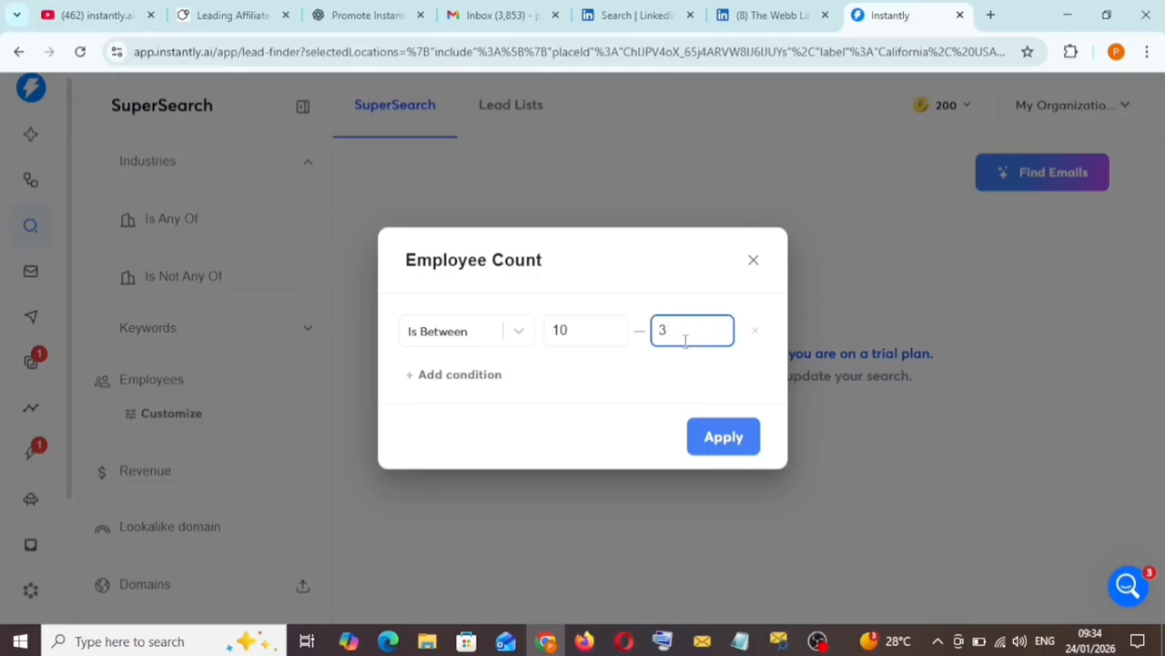
{"action": "key", "text": "BackSpace"}
{"action": "type", "text": "200"}
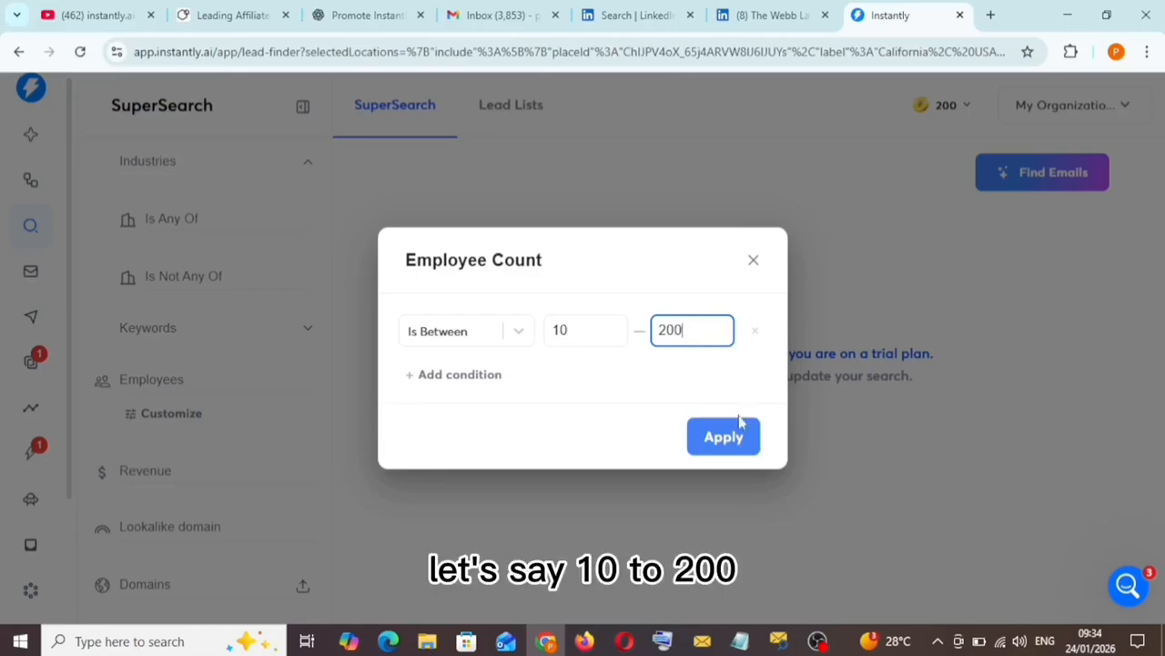
{"action": "left_click", "coordinate": [725, 439]}
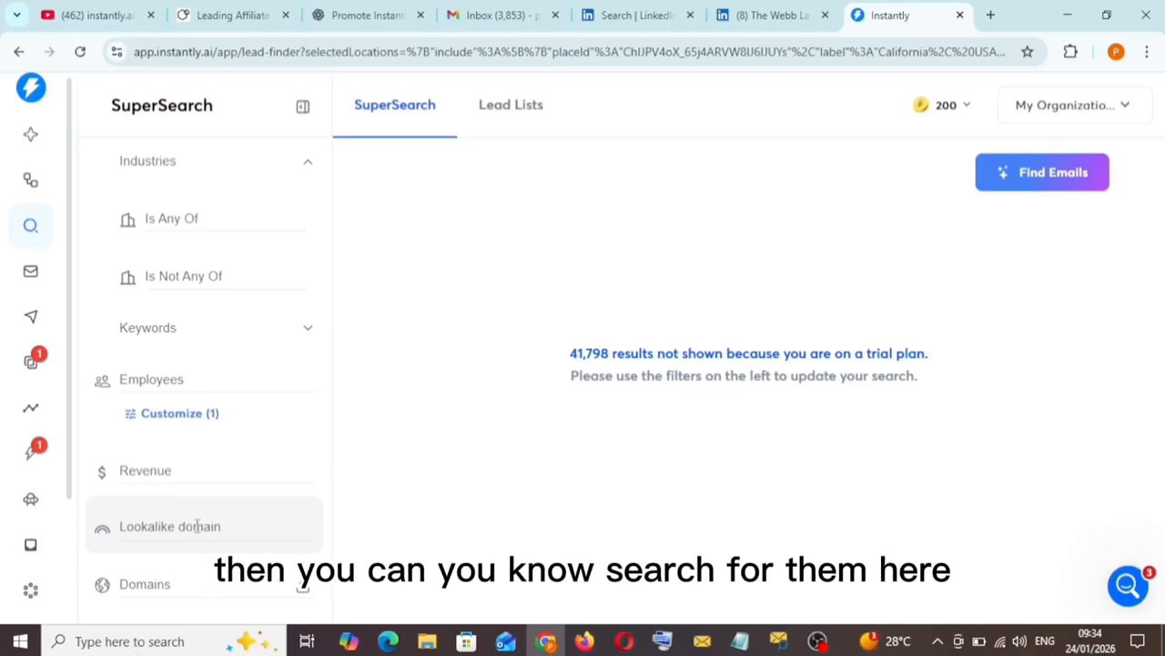
- Open the email accounts, review the options for adding a new account, and return to the account list
{"action": "left_click", "coordinate": [33, 273]}
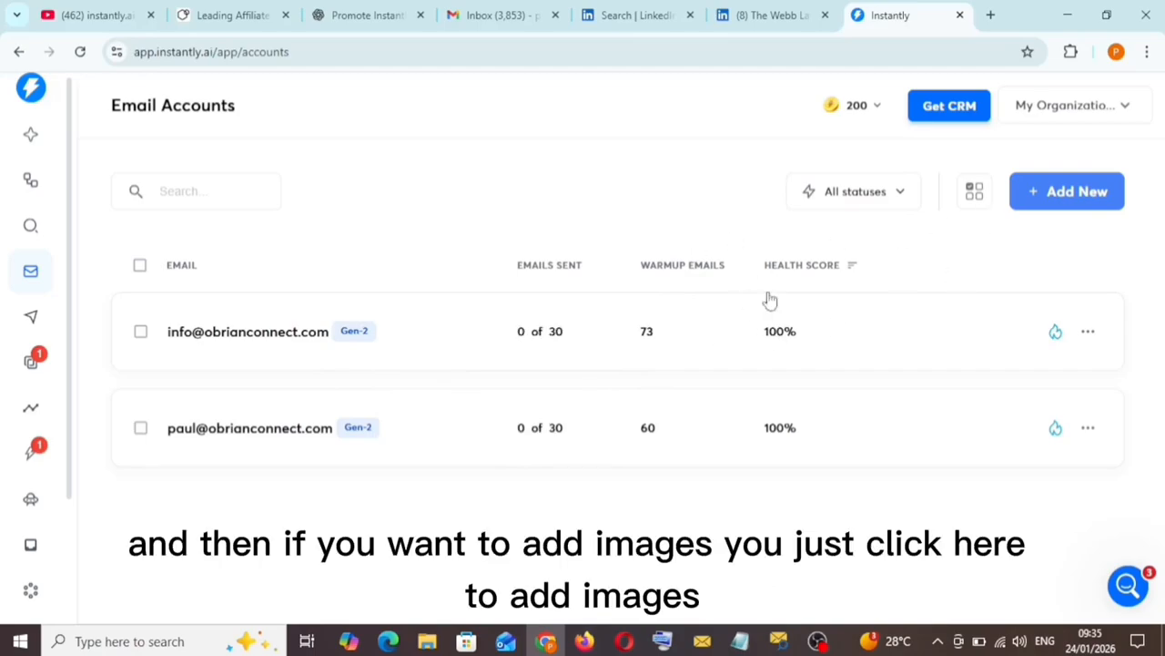
{"action": "left_click", "coordinate": [1063, 199]}
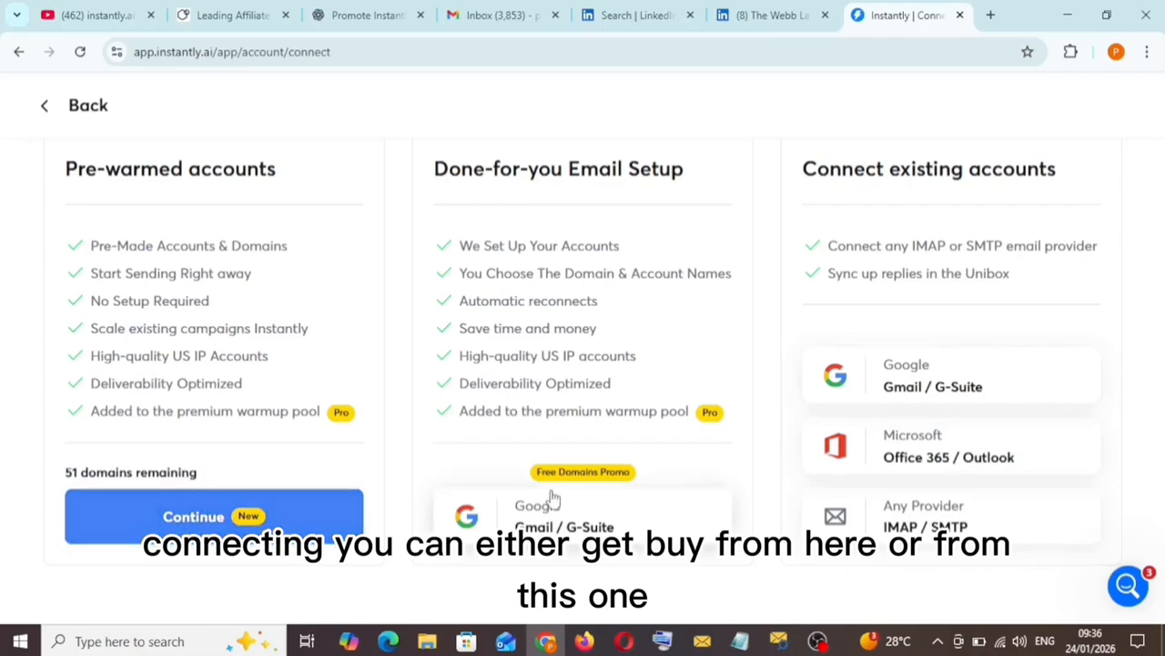
{"action": "left_click", "coordinate": [46, 107]}
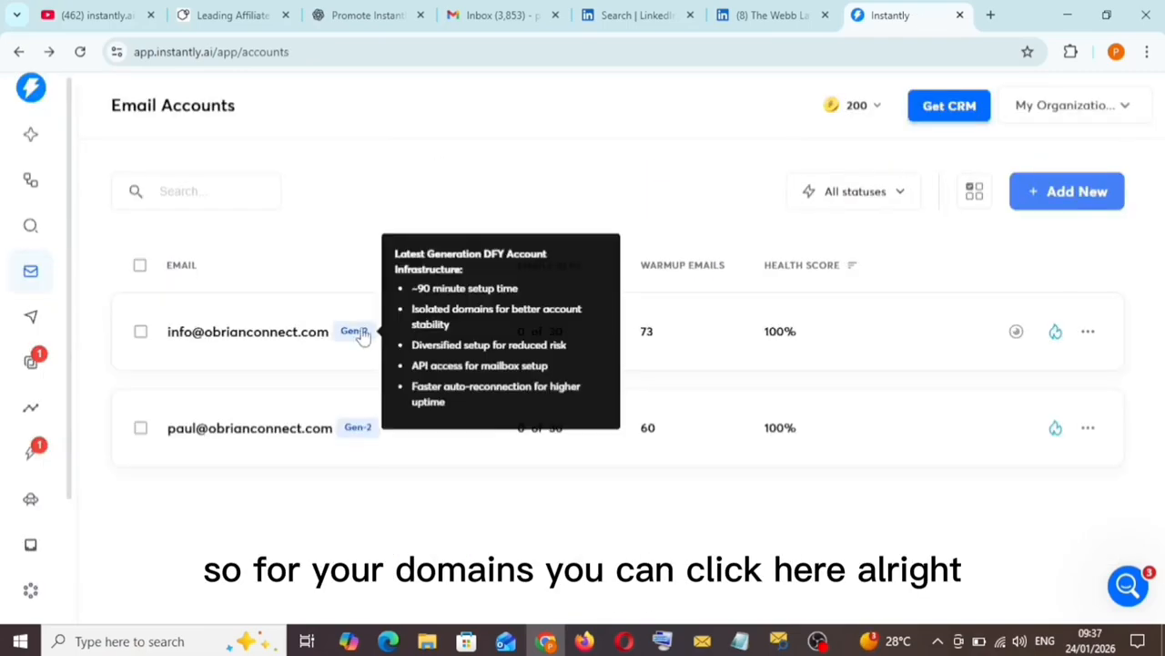
- Open the first email account and review its warmup summary and chart of warmup emails sent
{"action": "left_click", "coordinate": [590, 337]}
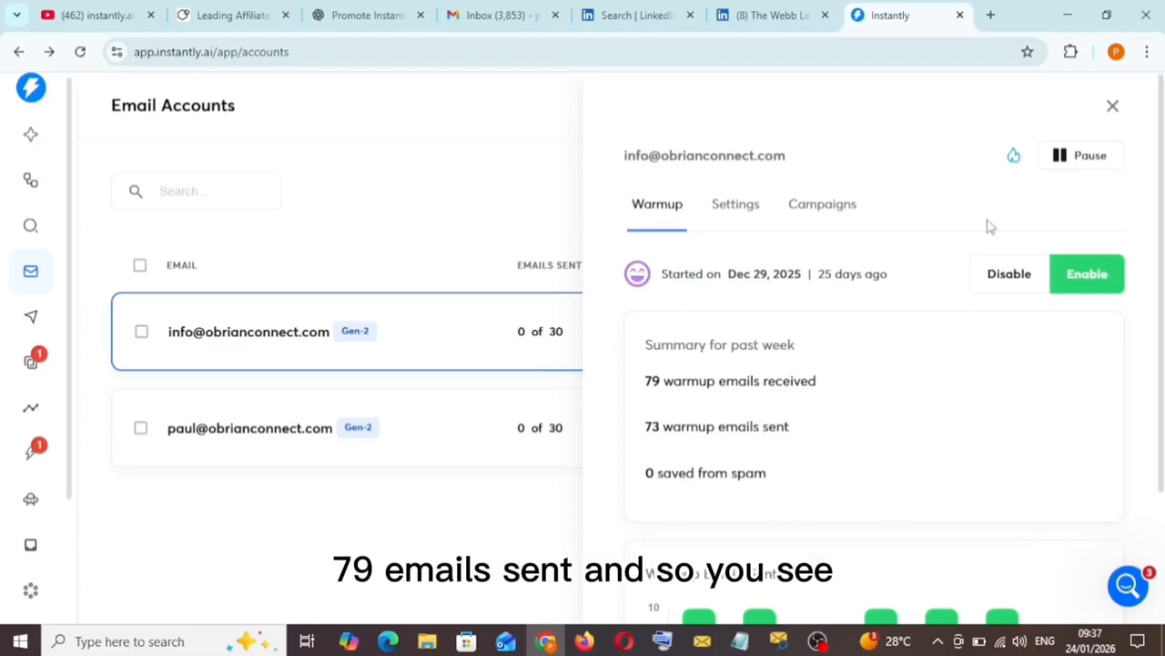
{"action": "scroll", "coordinate": [759, 268], "scroll_direction": "down", "scroll_amount": 2}
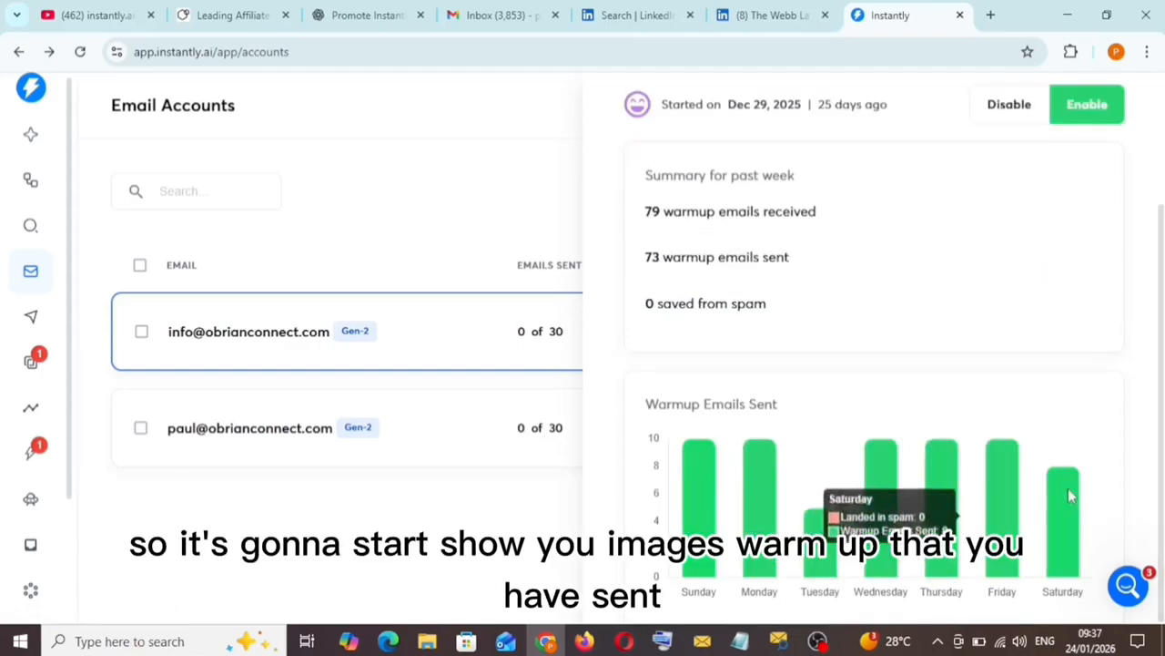
{"action": "scroll", "coordinate": [1161, 382], "scroll_direction": "up", "scroll_amount": 2}
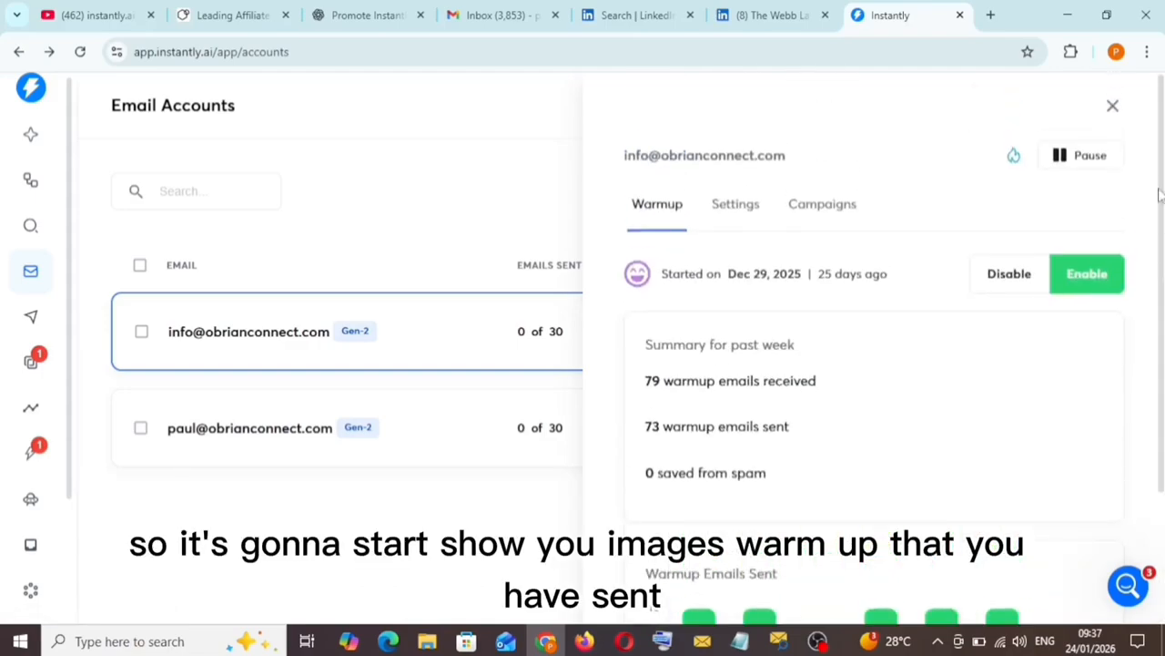
- Review the first email account's sender name, signature, tags and campaign settings, including the campaign slow ramp
{"action": "left_click", "coordinate": [743, 212]}
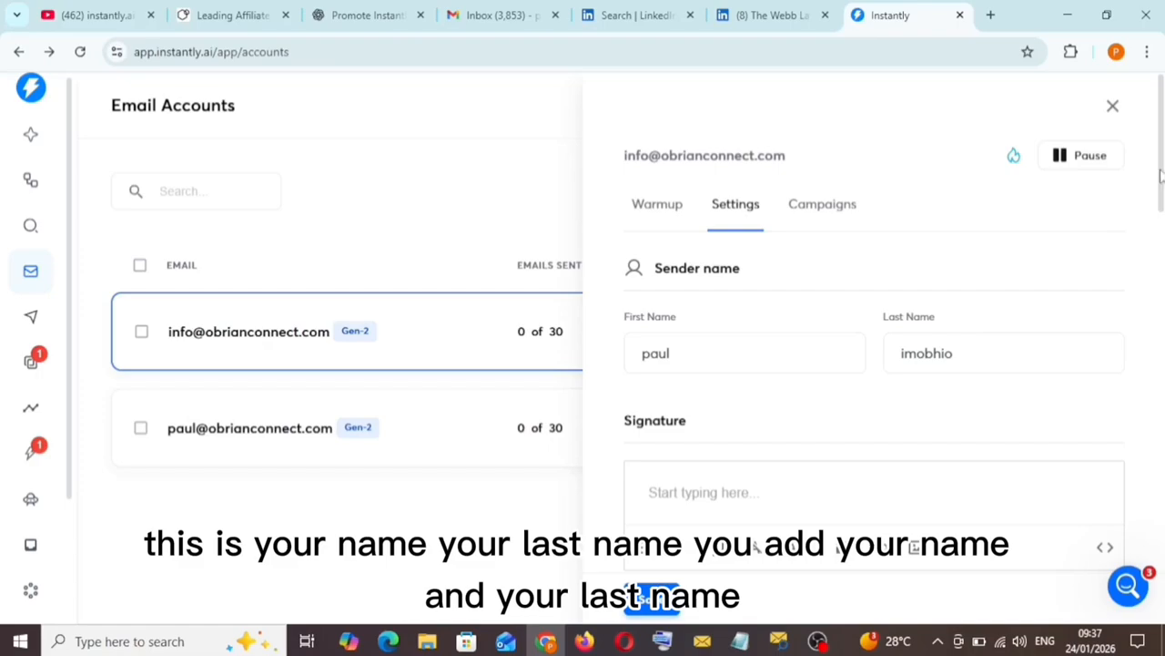
{"action": "scroll", "coordinate": [910, 228], "scroll_direction": "down", "scroll_amount": 5}
{"action": "mouse_move", "coordinate": [699, 213]}
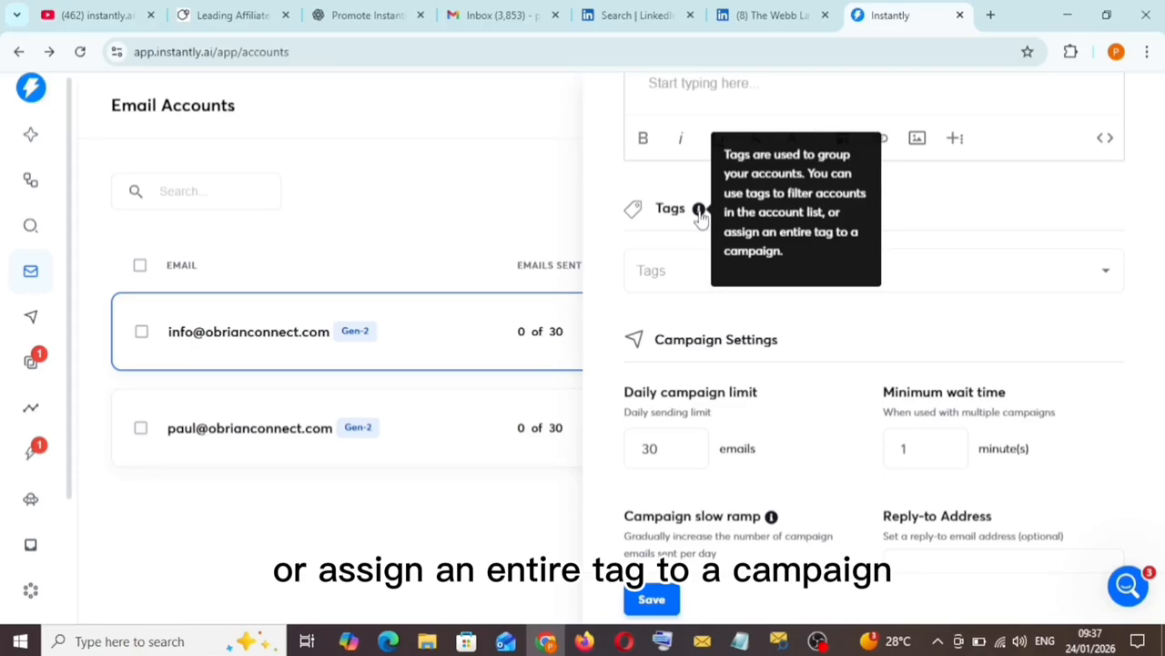
{"action": "left_click", "coordinate": [1106, 278]}
{"action": "left_click", "coordinate": [1107, 278]}
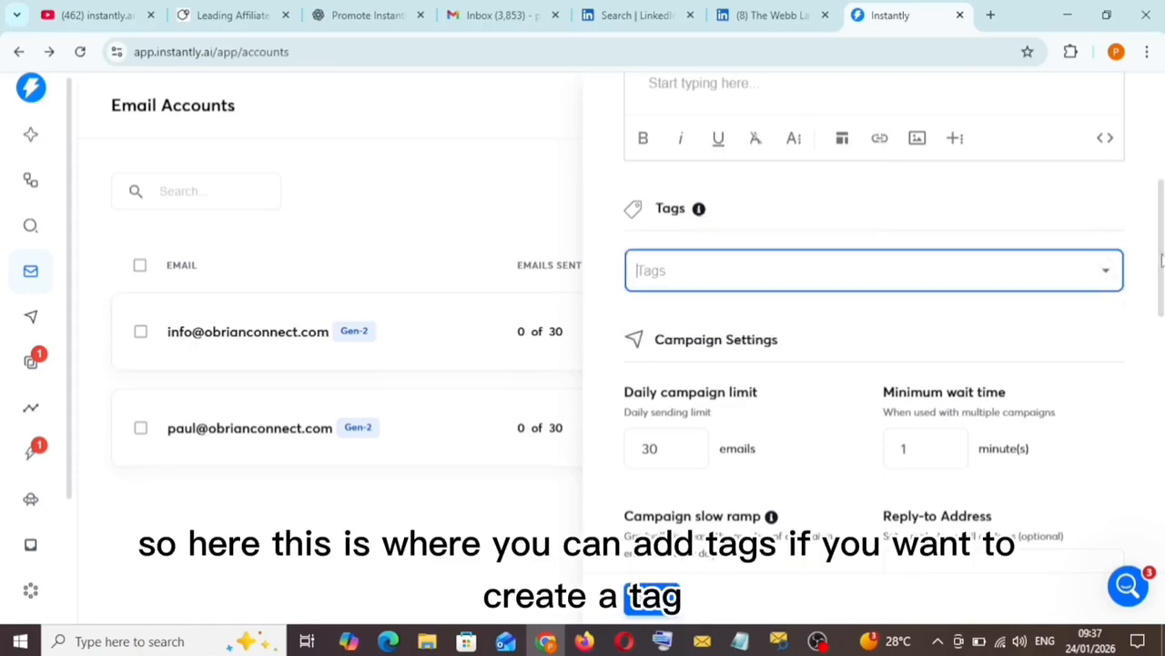
{"action": "scroll", "coordinate": [910, 273], "scroll_direction": "down", "scroll_amount": 2}
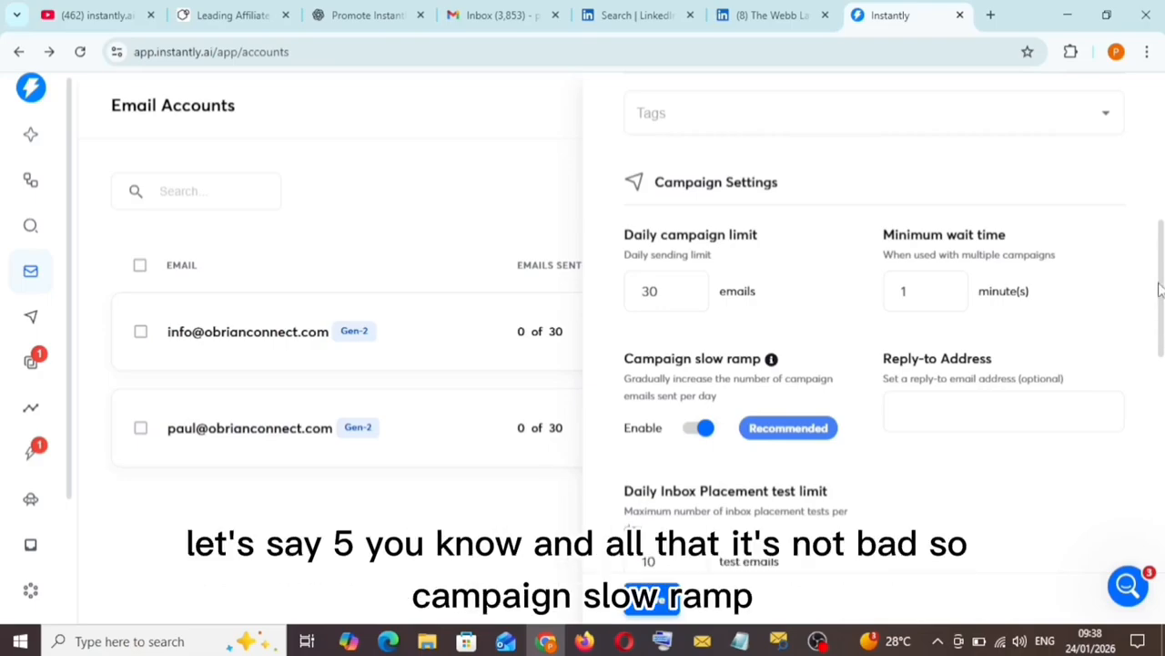
{"action": "scroll", "coordinate": [1159, 296], "scroll_direction": "down", "scroll_amount": 1}
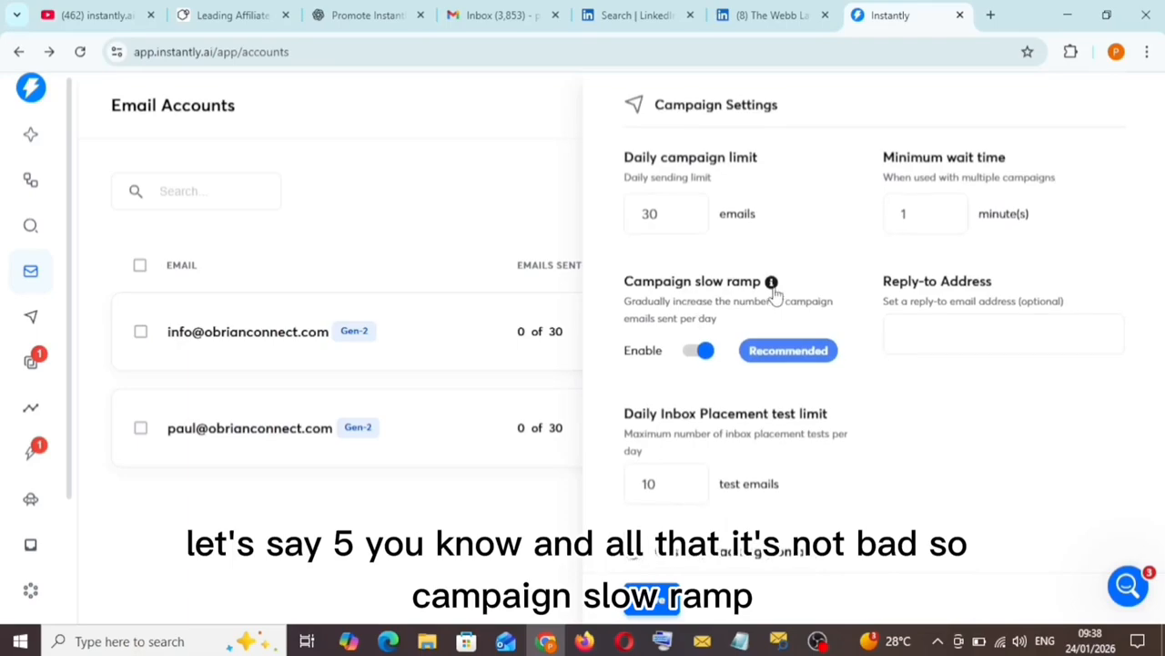
{"action": "mouse_move", "coordinate": [774, 289]}
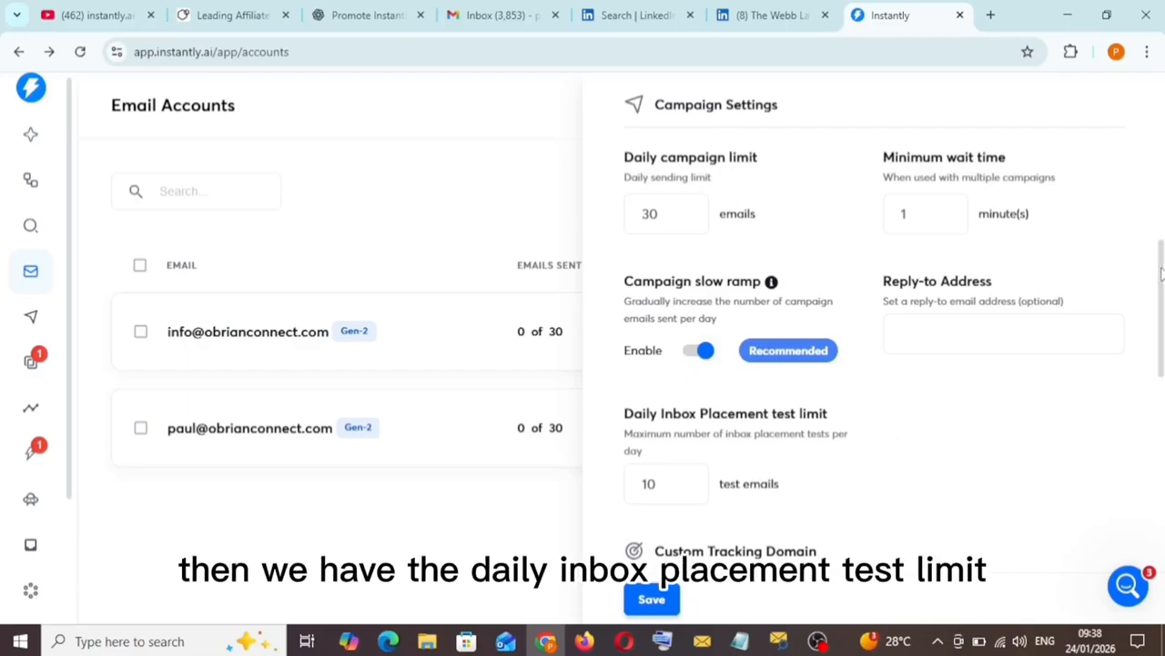
- Examine the account's inbox placement test limit, custom tracking domain and basic warmup settings
{"action": "left_click_drag", "start_coordinate": [1163, 275], "coordinate": [1162, 326]}
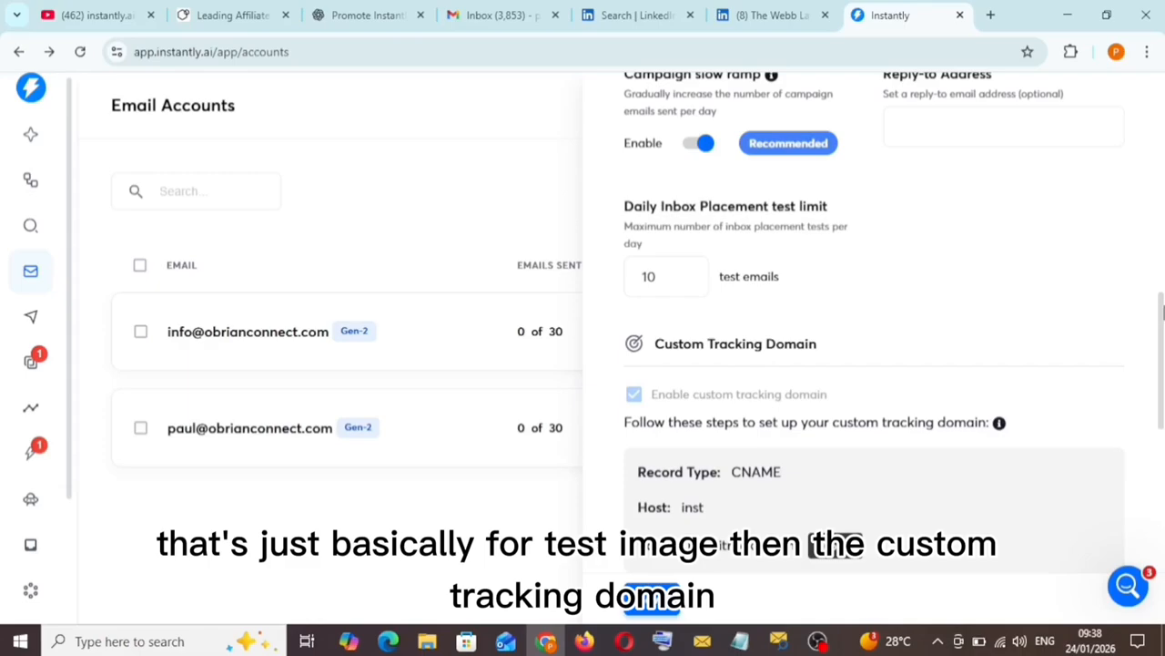
{"action": "scroll", "coordinate": [1163, 314], "scroll_direction": "down", "scroll_amount": 1}
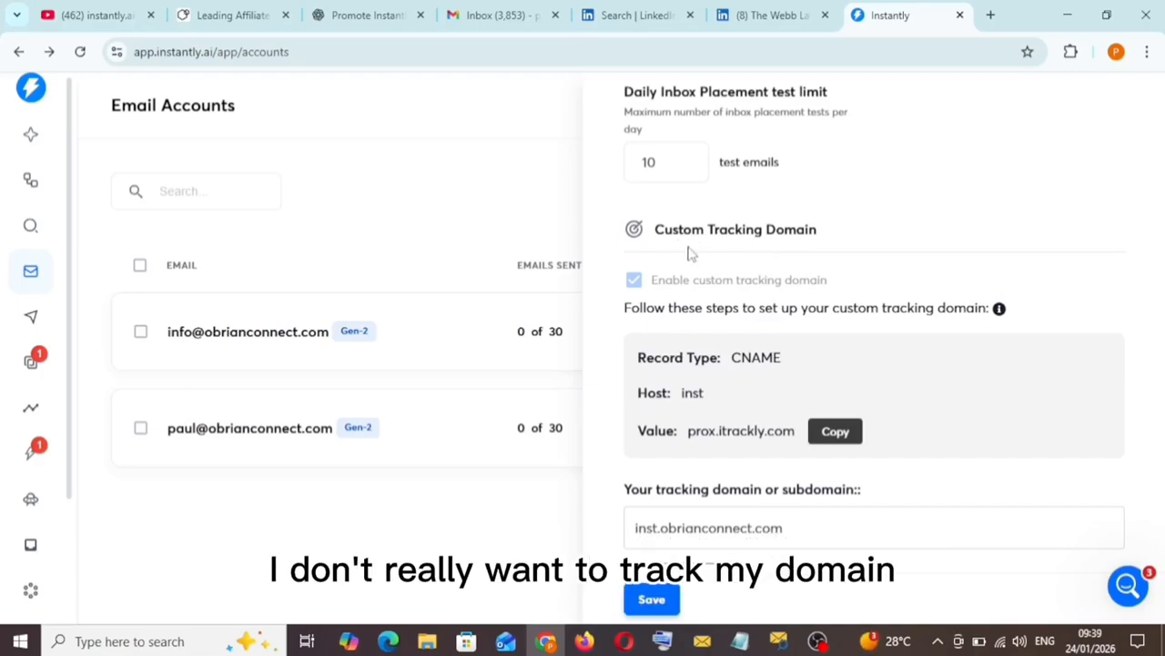
{"action": "scroll", "coordinate": [1161, 344], "scroll_direction": "down", "scroll_amount": 1}
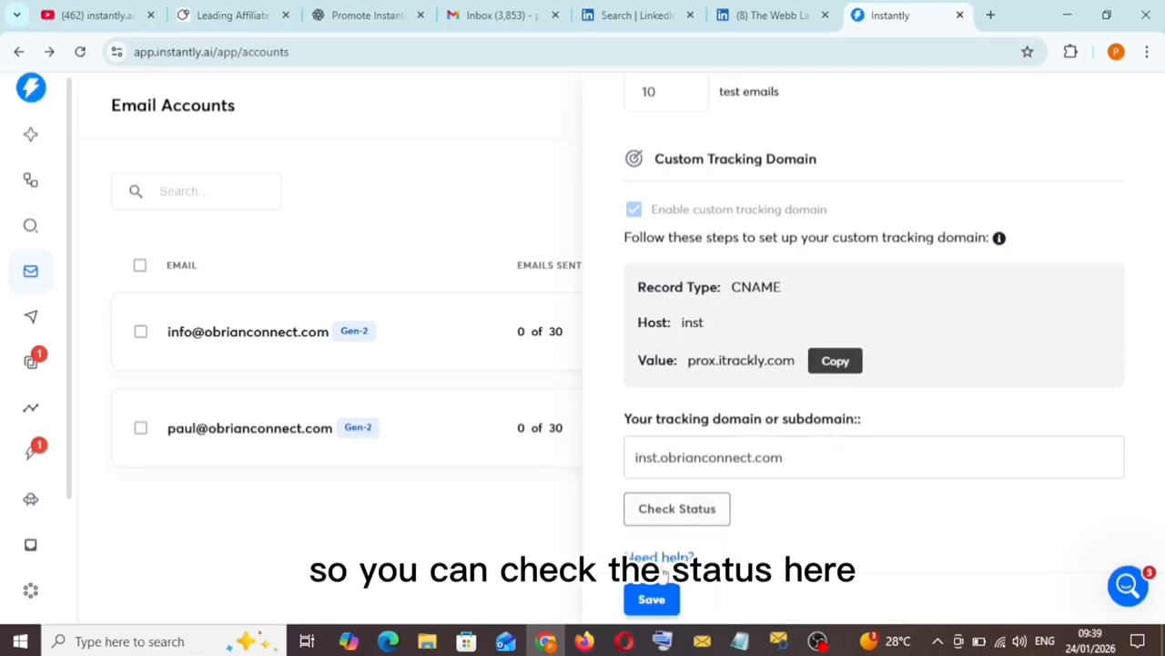
{"action": "scroll", "coordinate": [1161, 478], "scroll_direction": "down", "scroll_amount": 5}
{"action": "left_click_drag", "start_coordinate": [1161, 482], "coordinate": [1160, 487]}
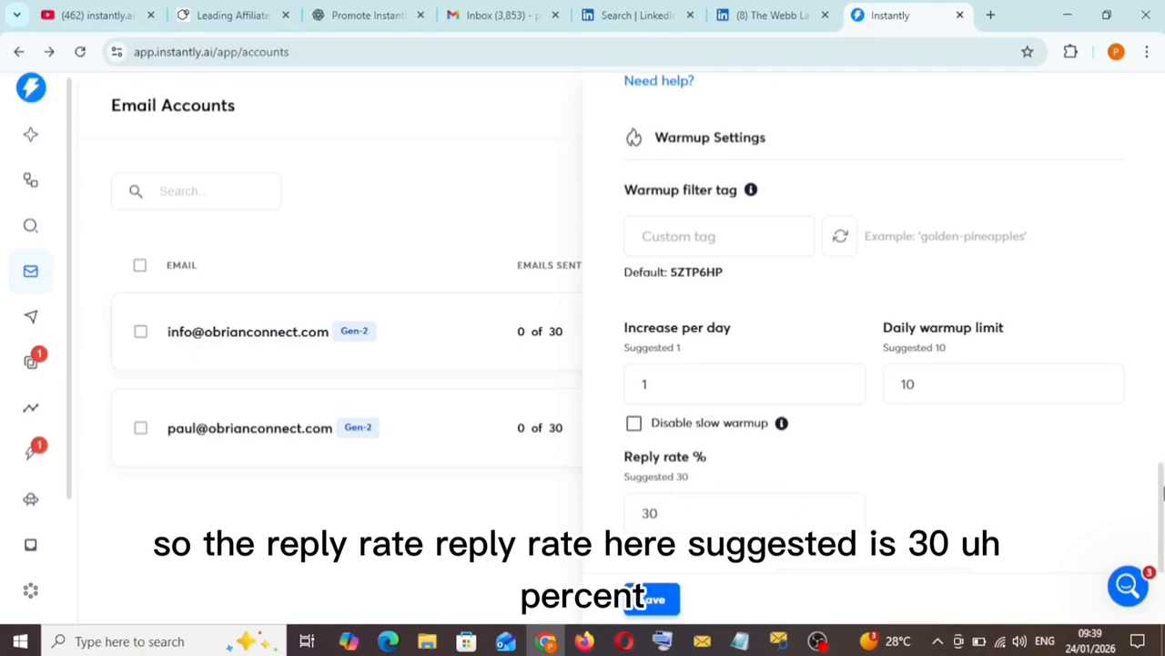
{"action": "left_click_drag", "start_coordinate": [1163, 492], "coordinate": [1161, 524]}
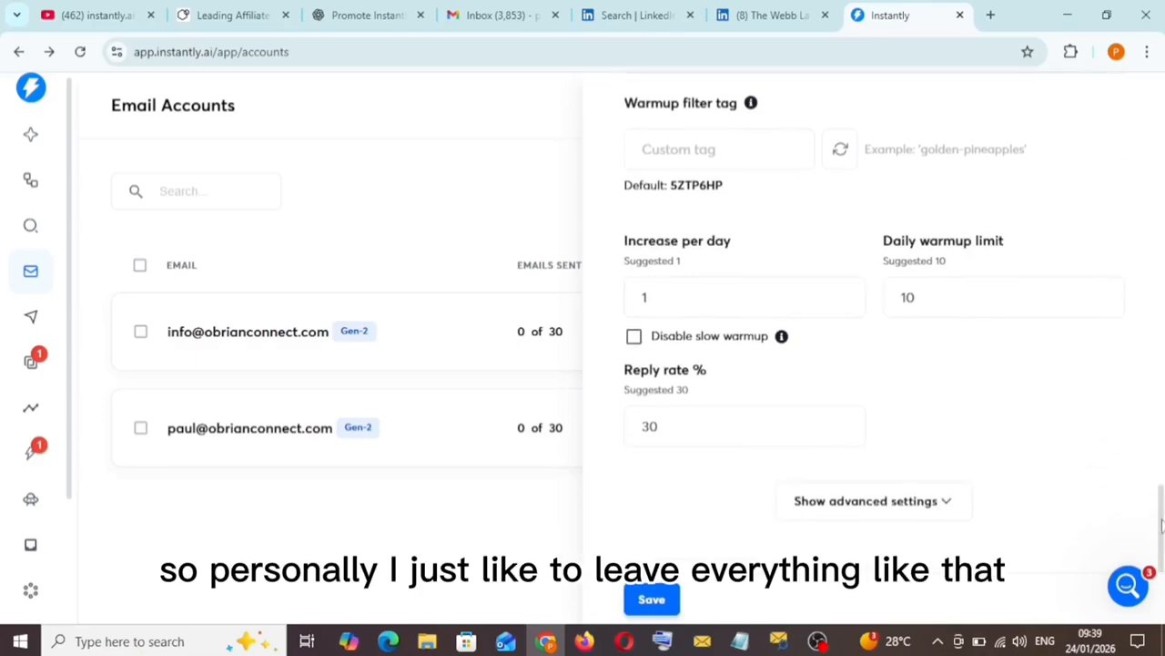
- Expand and review the advanced warmup settings, then close the account details without changing anything
{"action": "left_click", "coordinate": [947, 509]}
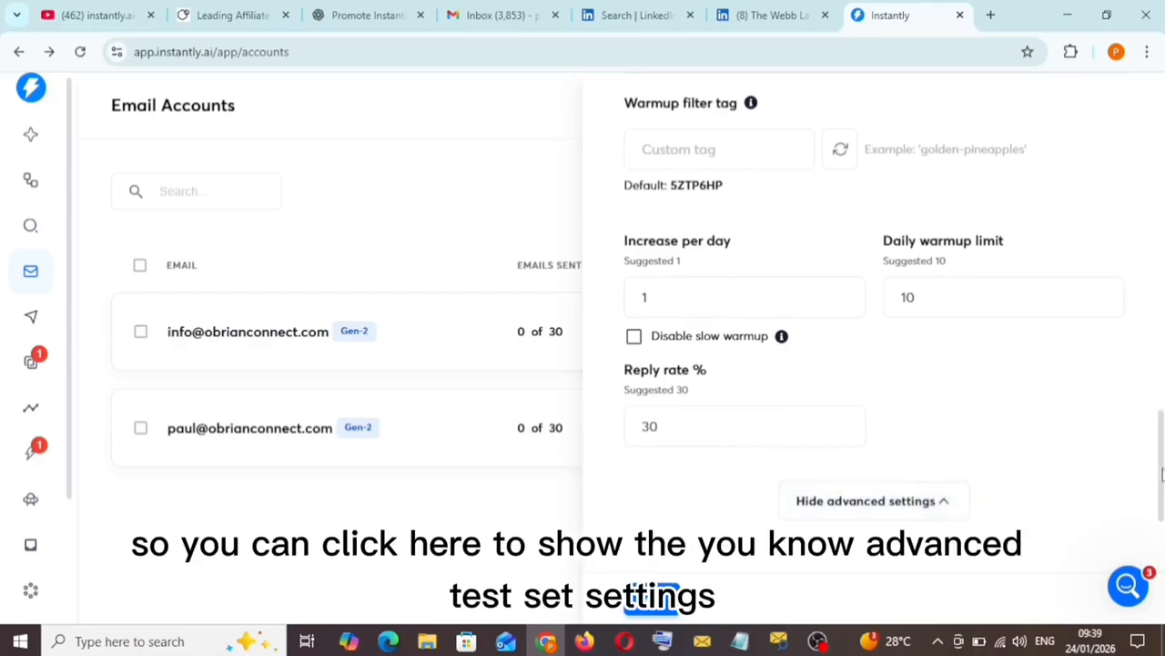
{"action": "left_click_drag", "start_coordinate": [1162, 473], "coordinate": [1160, 577]}
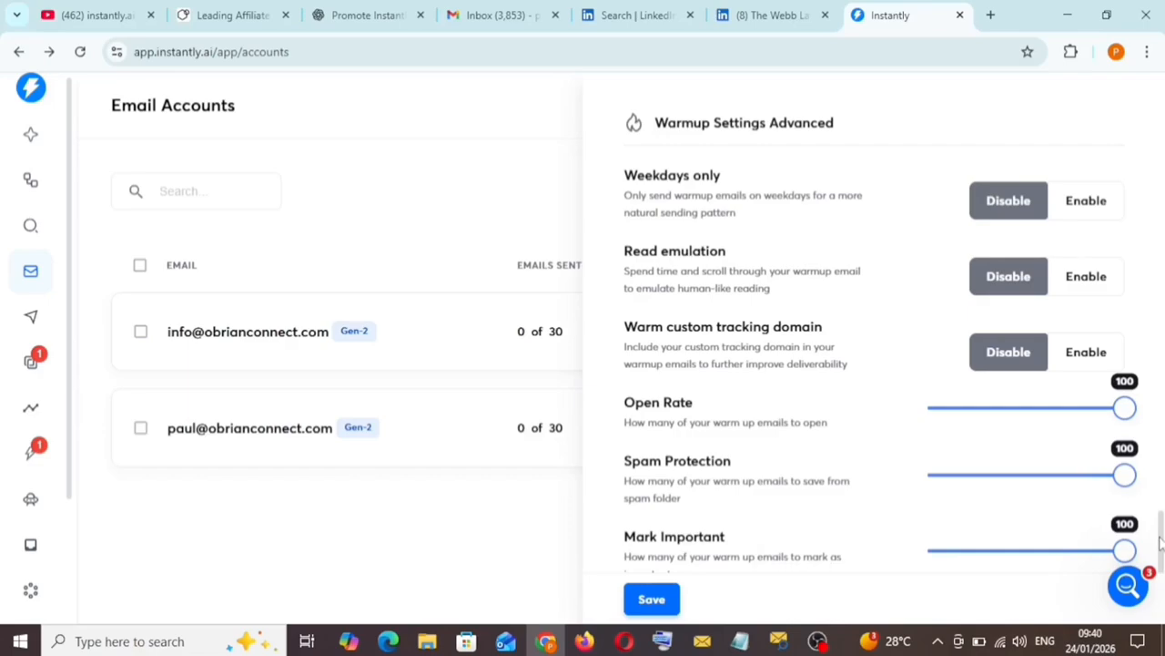
{"action": "left_click_drag", "start_coordinate": [1159, 543], "coordinate": [1111, 106]}
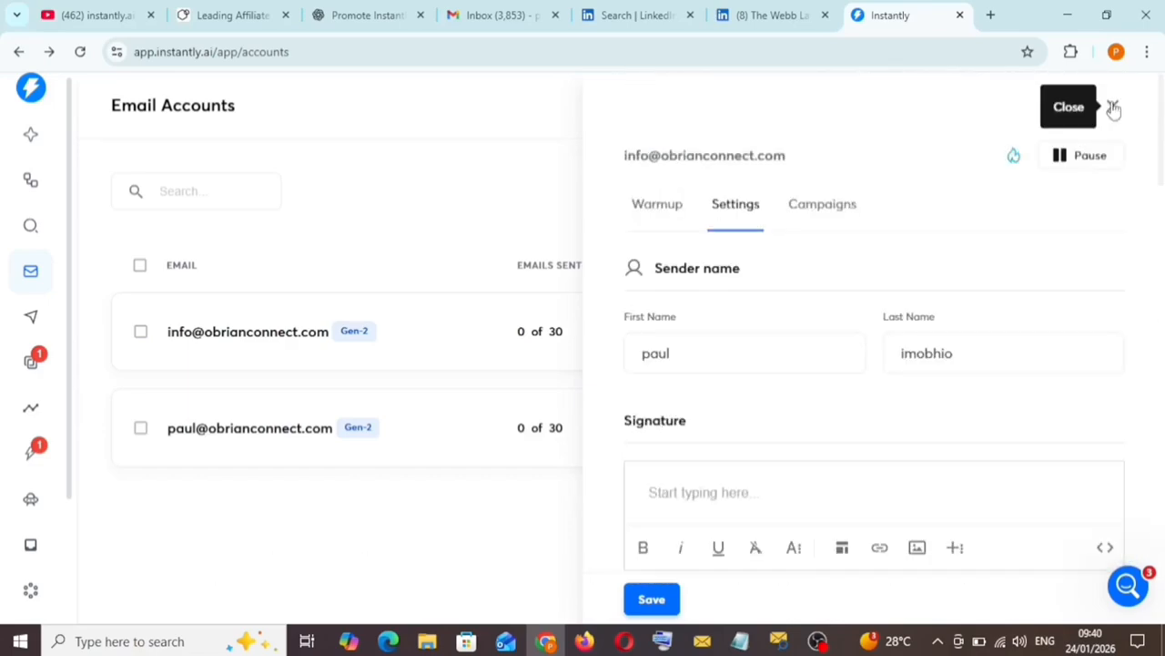
{"action": "left_click", "coordinate": [1111, 106]}
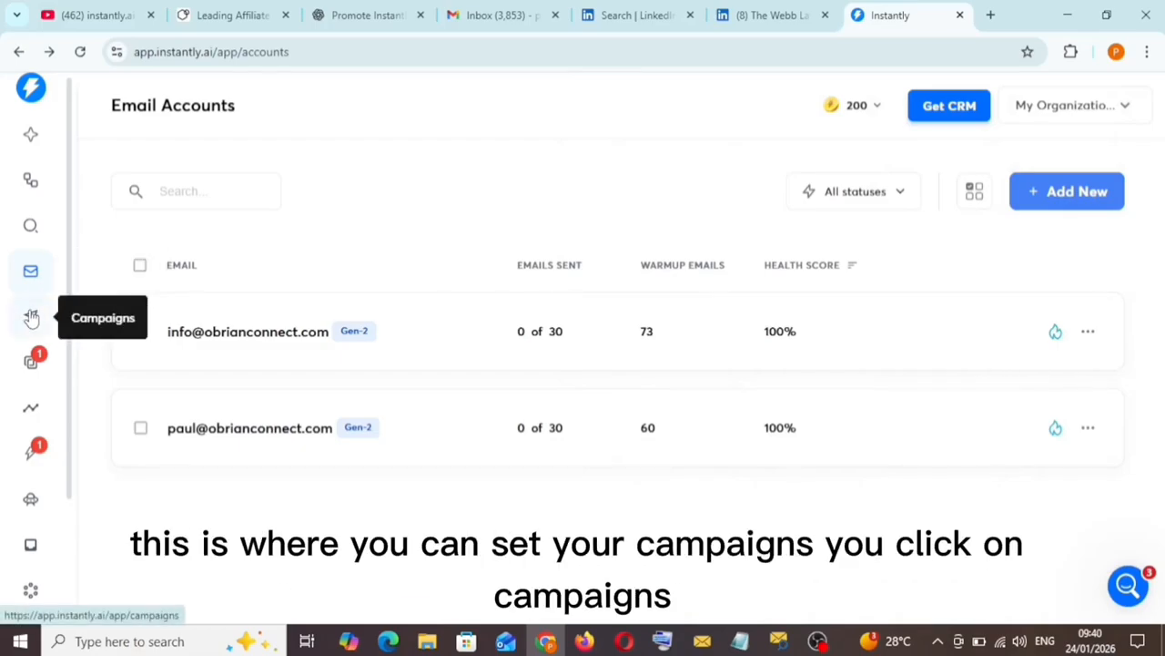
- Create a new campaign named My Campaign
{"action": "left_click", "coordinate": [32, 317]}
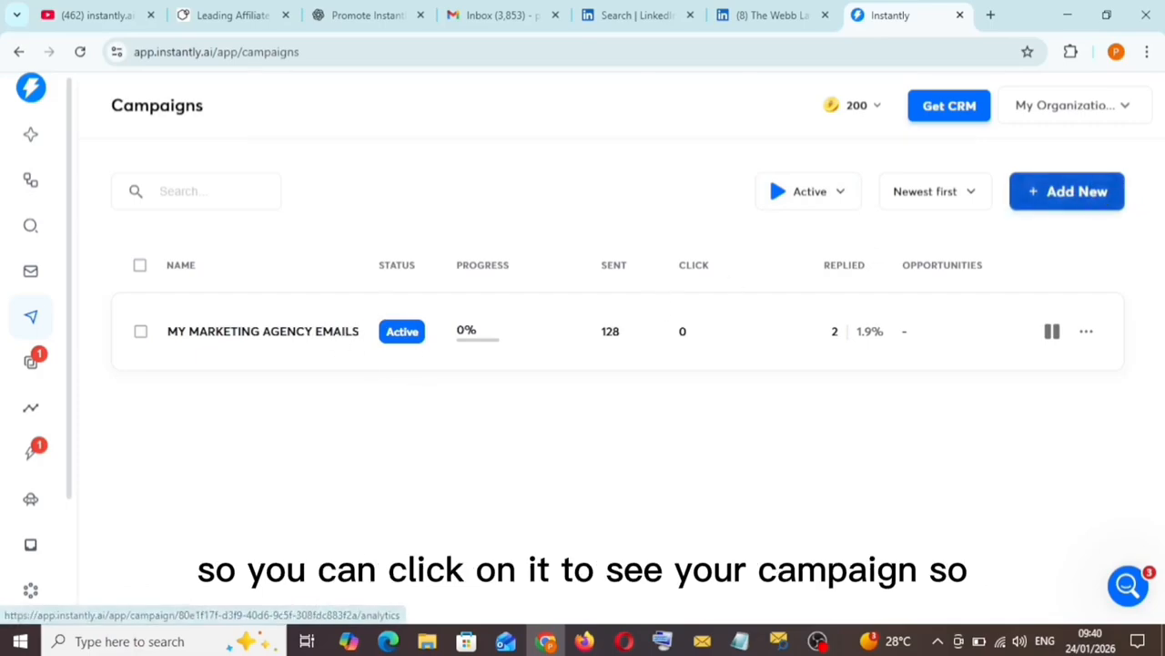
{"action": "left_click", "coordinate": [1066, 195]}
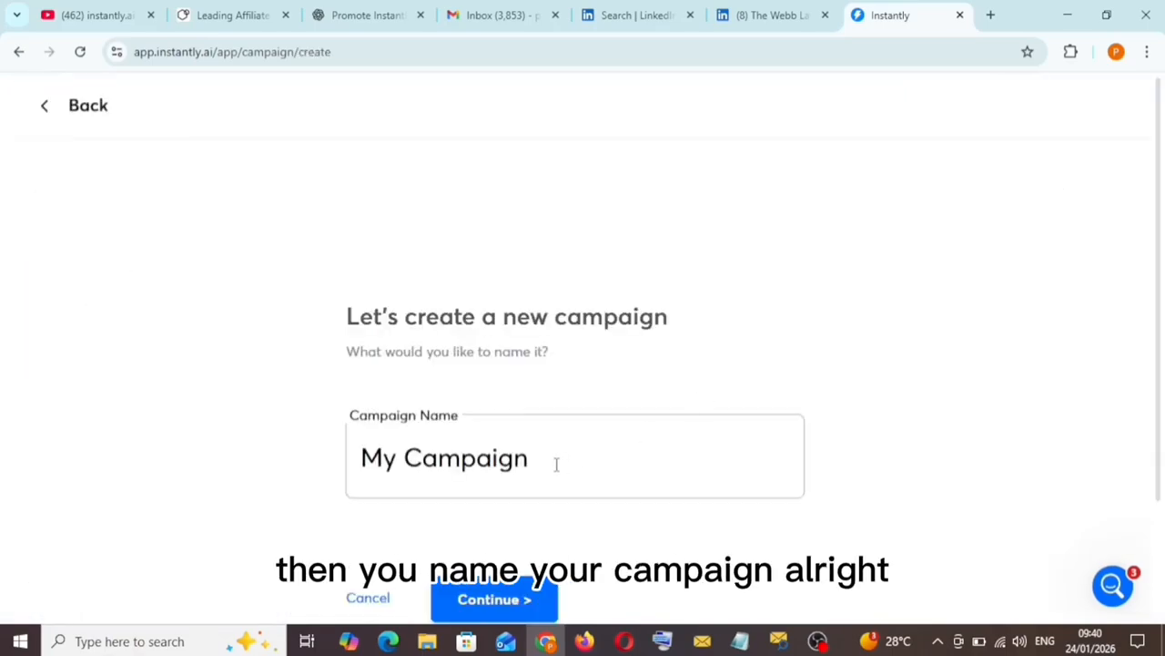
{"action": "left_click", "coordinate": [524, 596]}
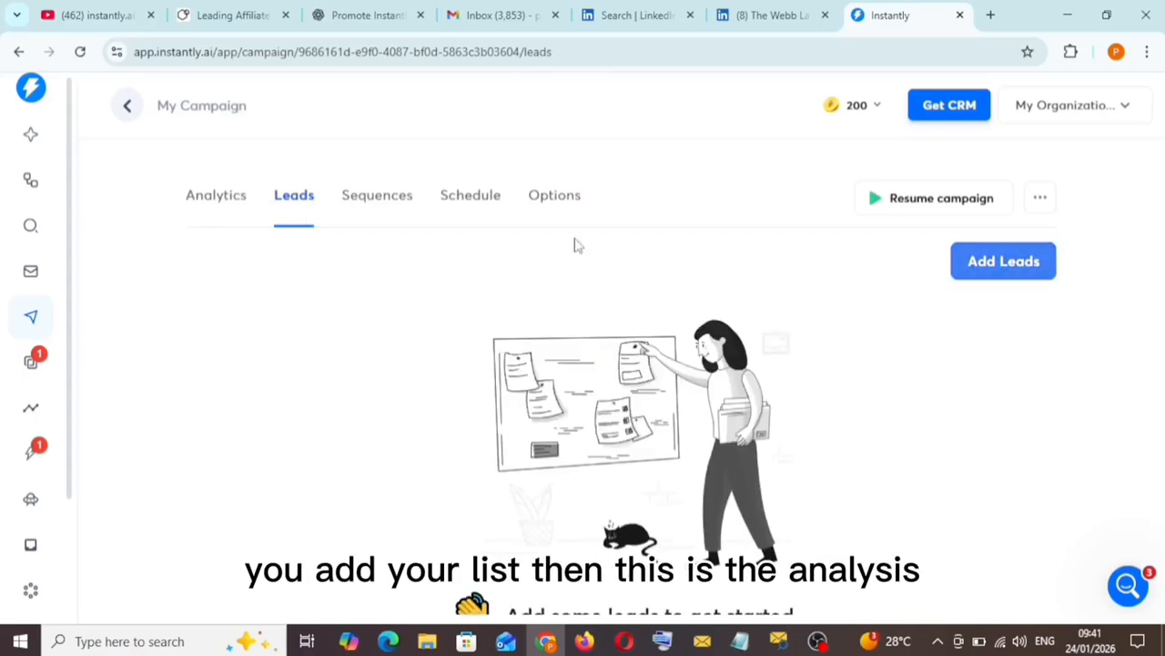
- Review My Campaign's analytics and the available sources for adding leads, then cancel adding leads
{"action": "left_click", "coordinate": [229, 200]}
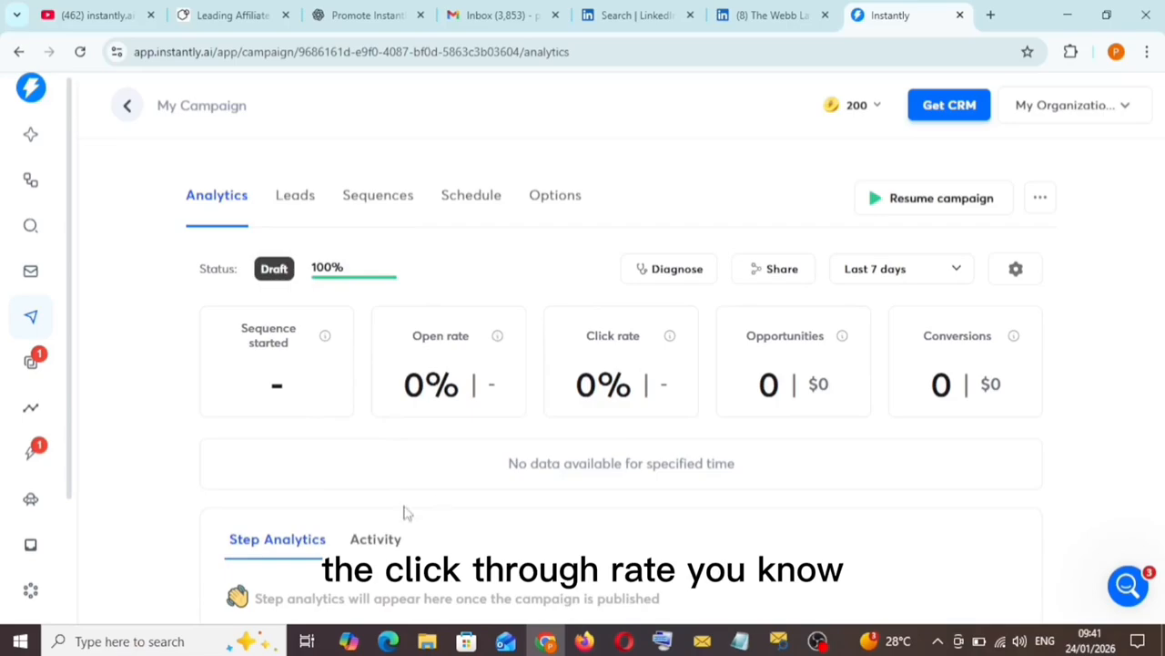
{"action": "left_click", "coordinate": [296, 197]}
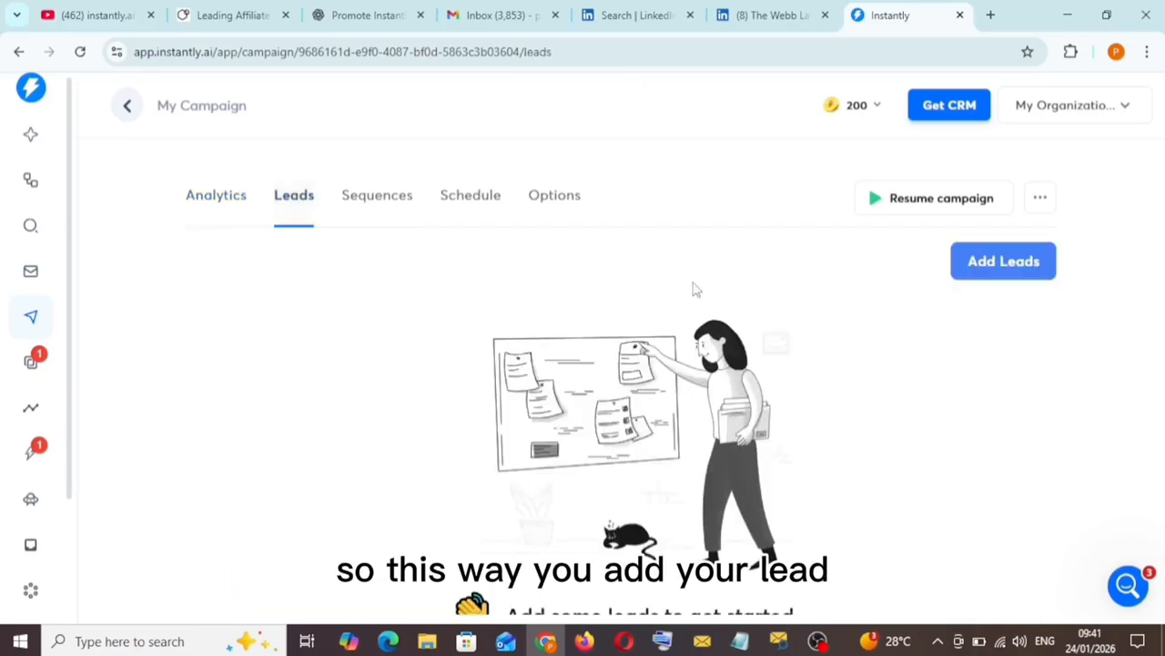
{"action": "left_click", "coordinate": [983, 266]}
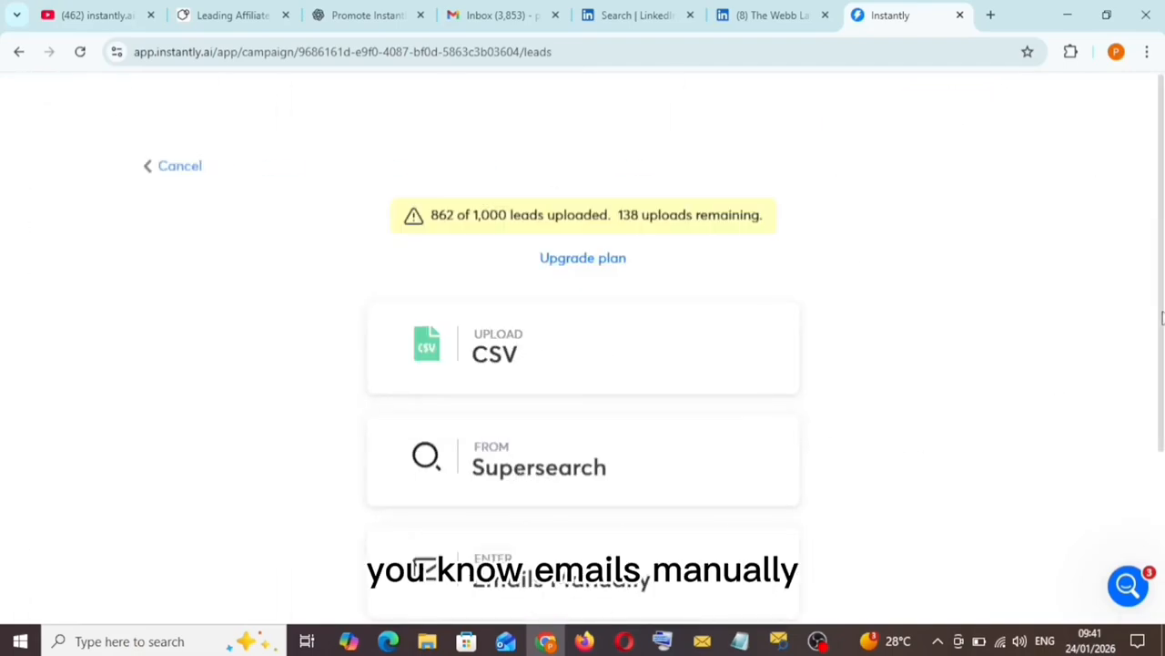
{"action": "scroll", "coordinate": [655, 415], "scroll_direction": "down", "scroll_amount": 2}
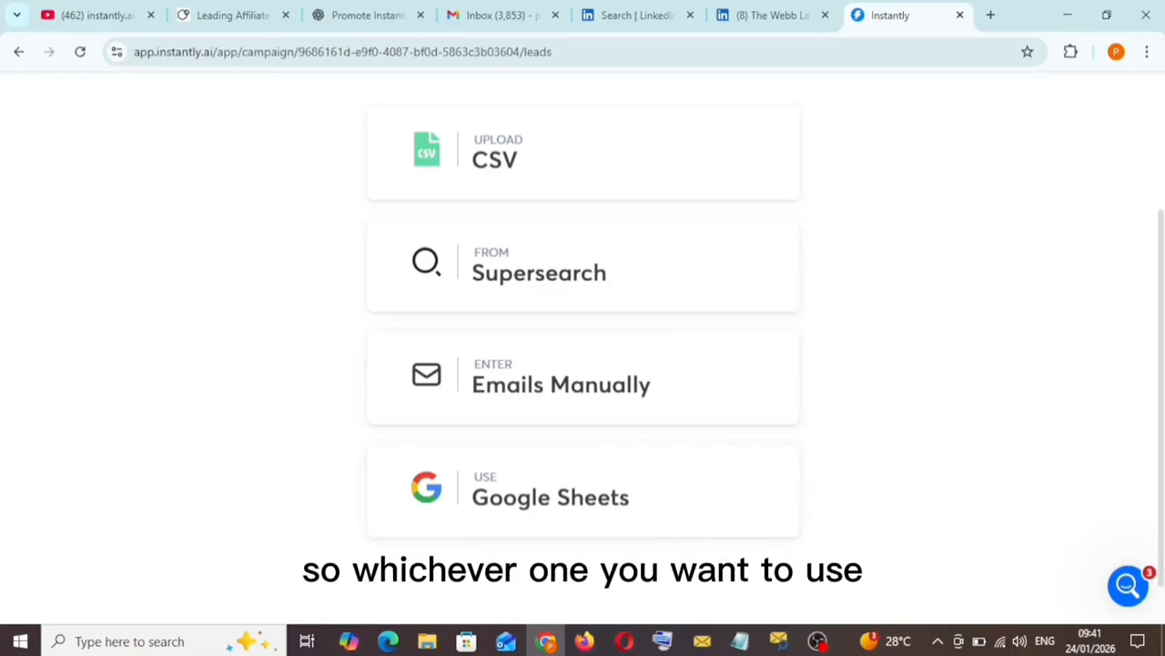
{"action": "scroll", "coordinate": [582, 364], "scroll_direction": "up", "scroll_amount": 2}
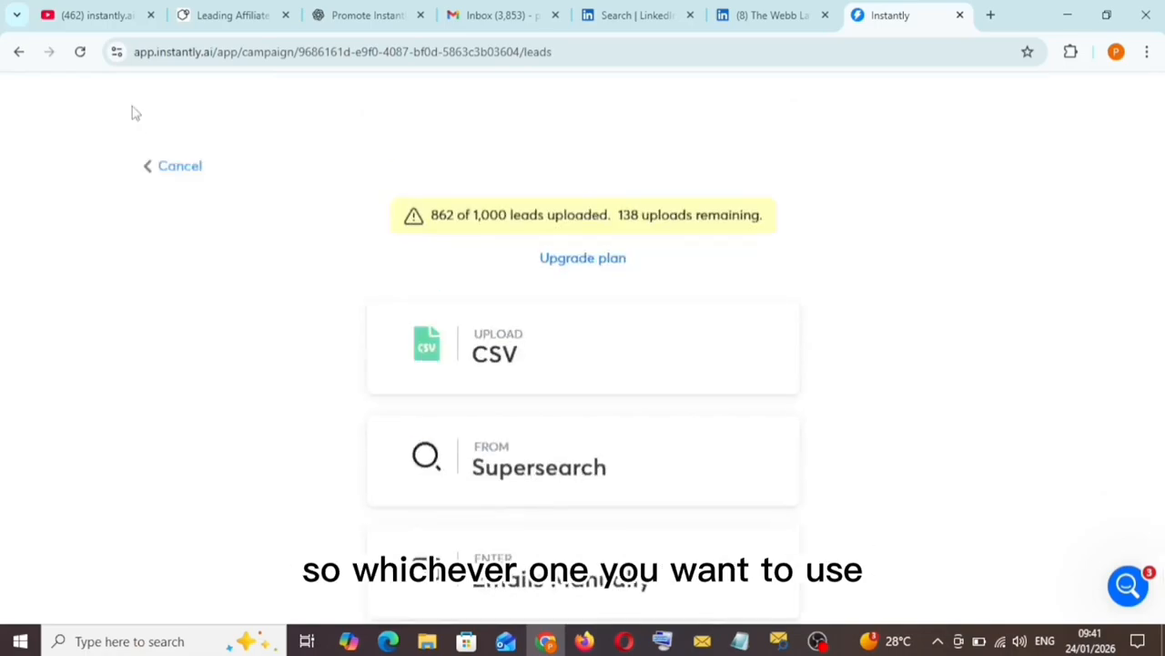
{"action": "left_click", "coordinate": [146, 169]}
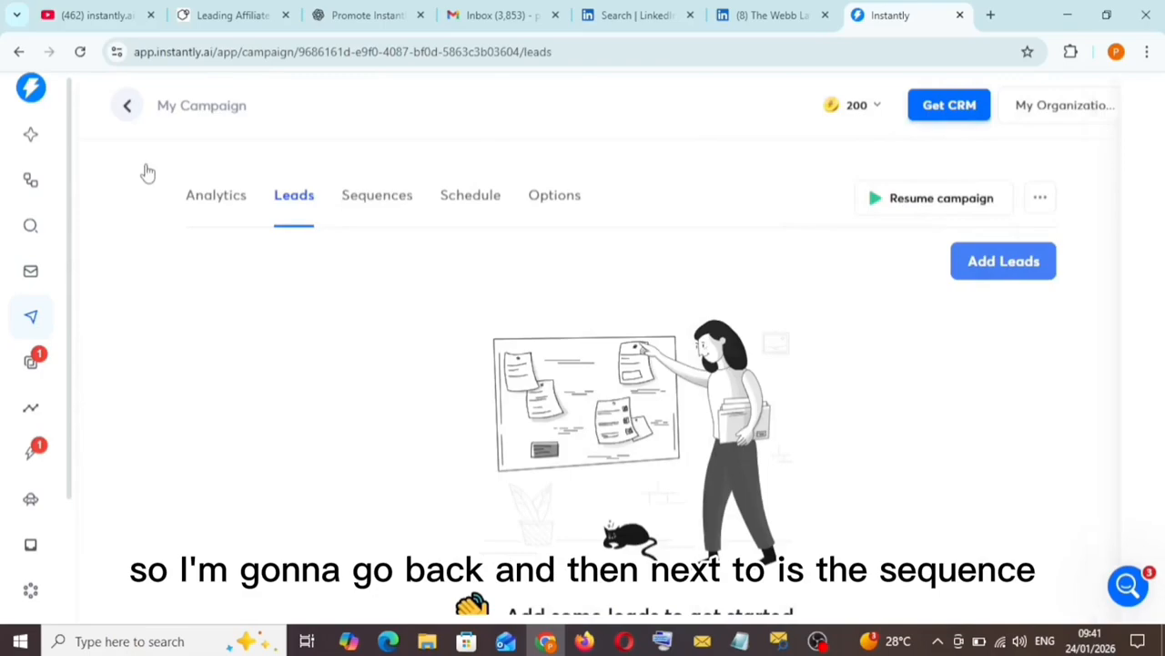
- Try to insert the Signature variable into the body of the Step 1 email in My Campaign's sequence
{"action": "left_click", "coordinate": [383, 200]}
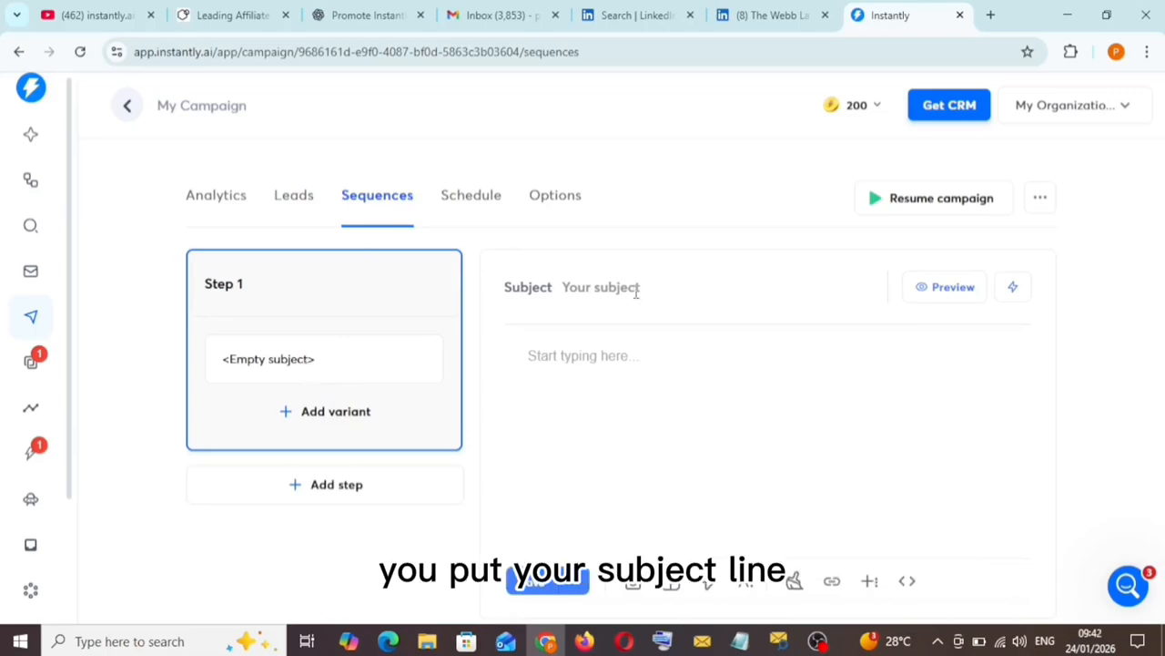
{"action": "left_click", "coordinate": [563, 363]}
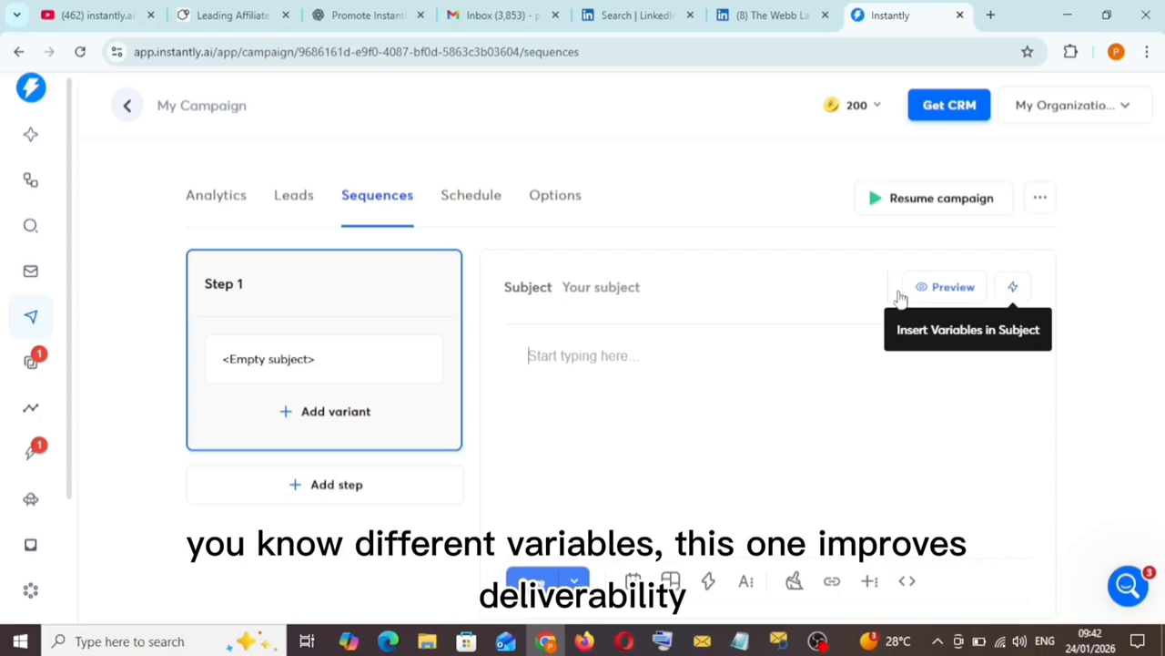
{"action": "left_click", "coordinate": [582, 359]}
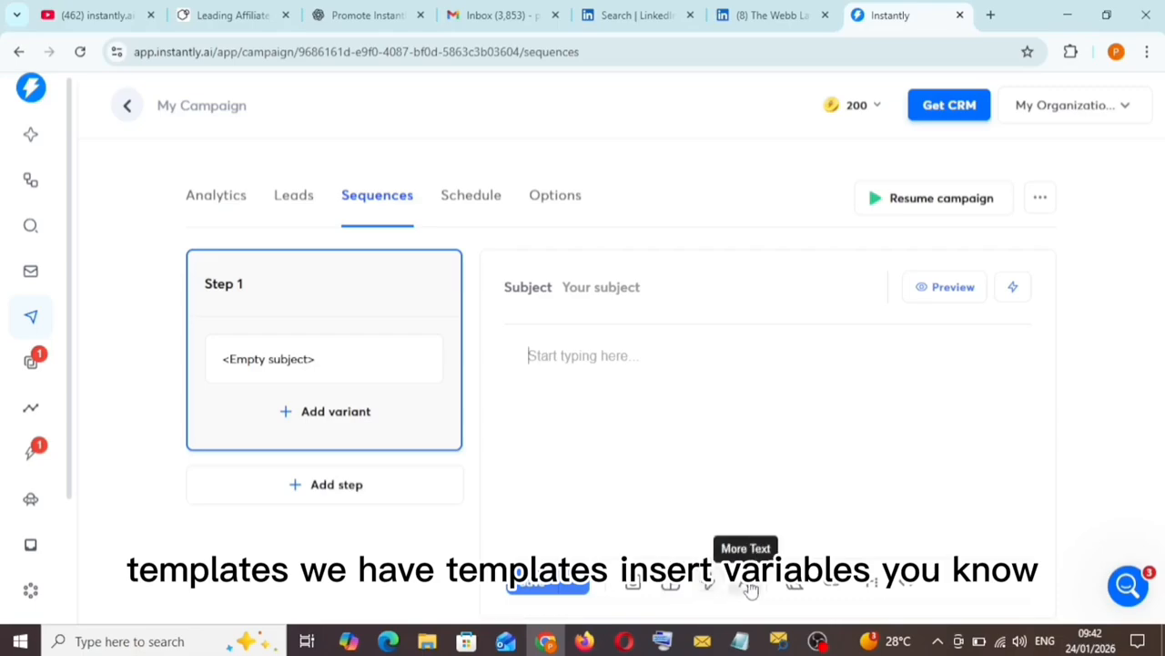
{"action": "left_click", "coordinate": [708, 585]}
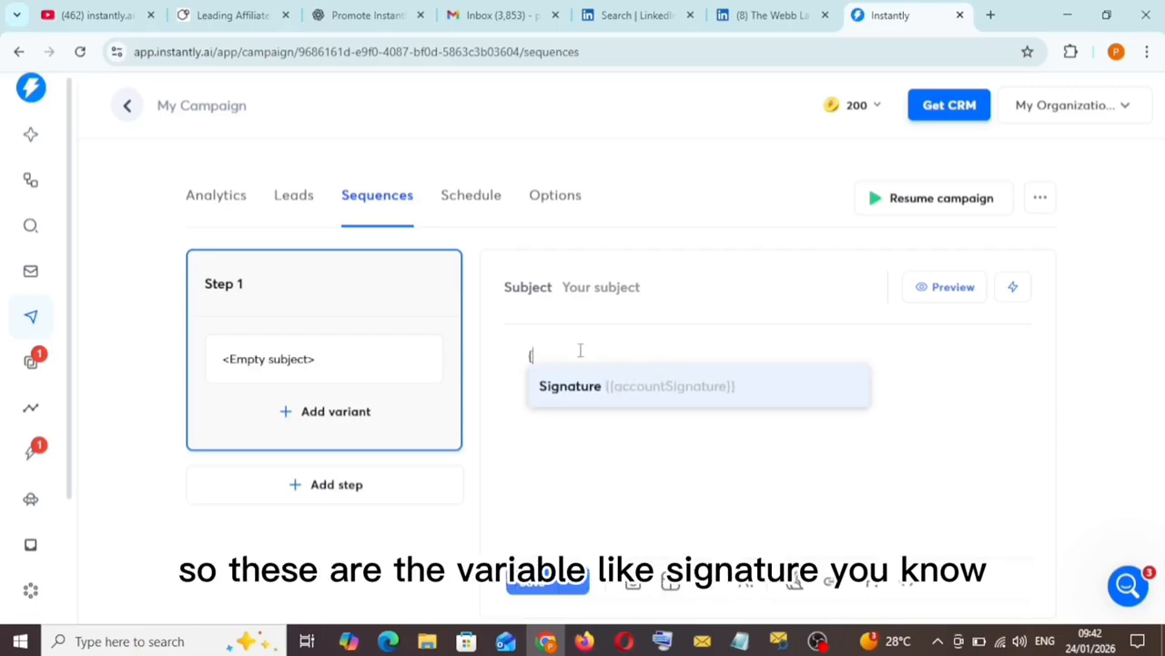
{"action": "left_click", "coordinate": [579, 386]}
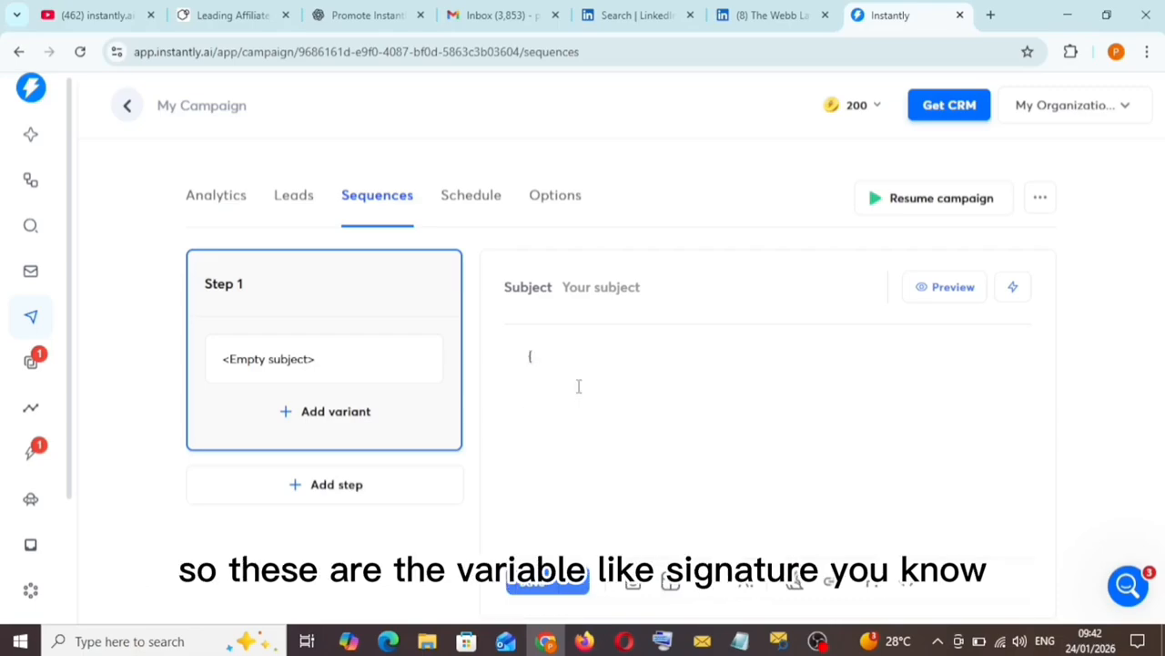
- Look at the template and AI content-generation options available for the Step 1 email
{"action": "left_click", "coordinate": [673, 583]}
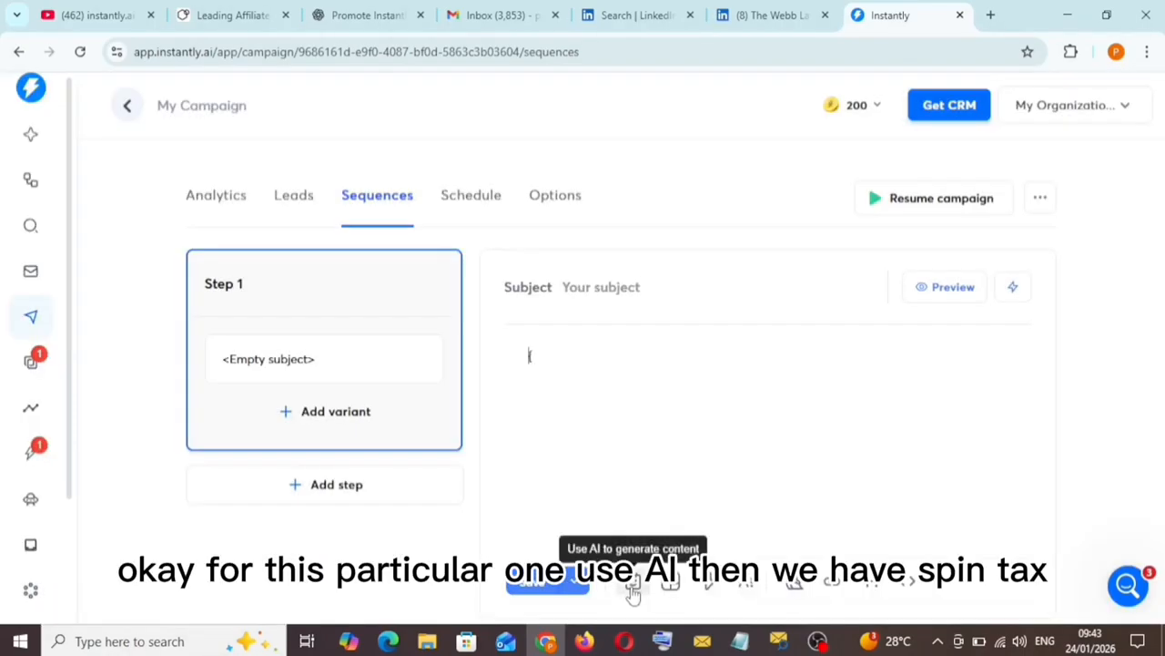
{"action": "left_click", "coordinate": [633, 588]}
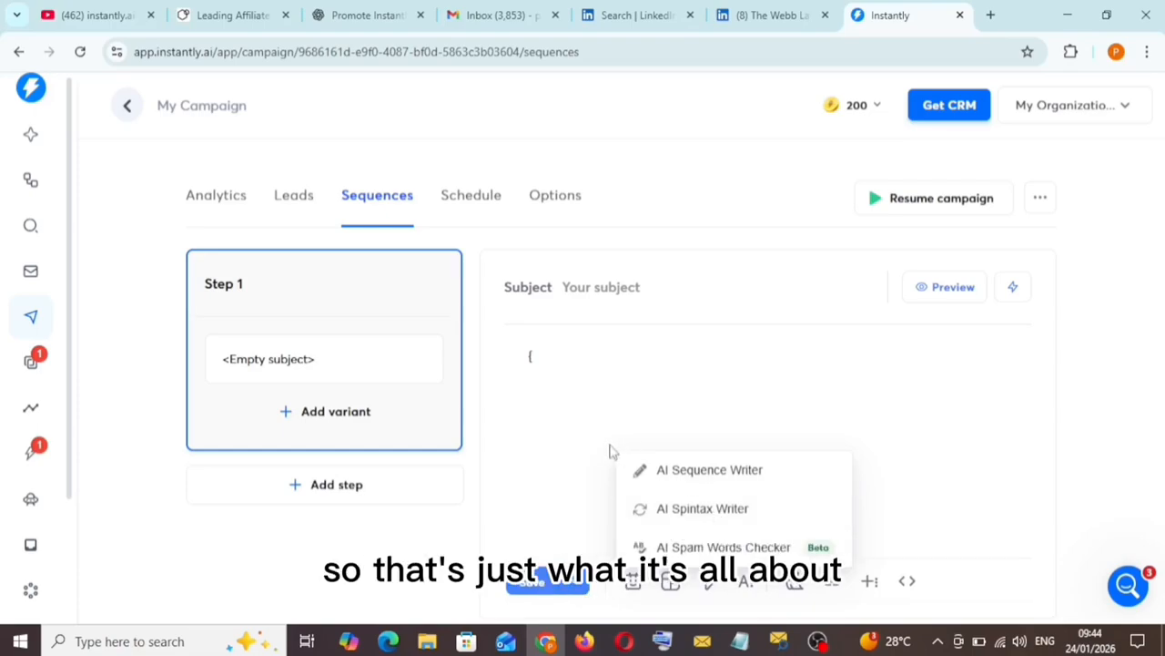
- Add a second step to My Campaign's sequence and set the wait after Step 1 to 5 days
{"action": "left_click", "coordinate": [330, 487]}
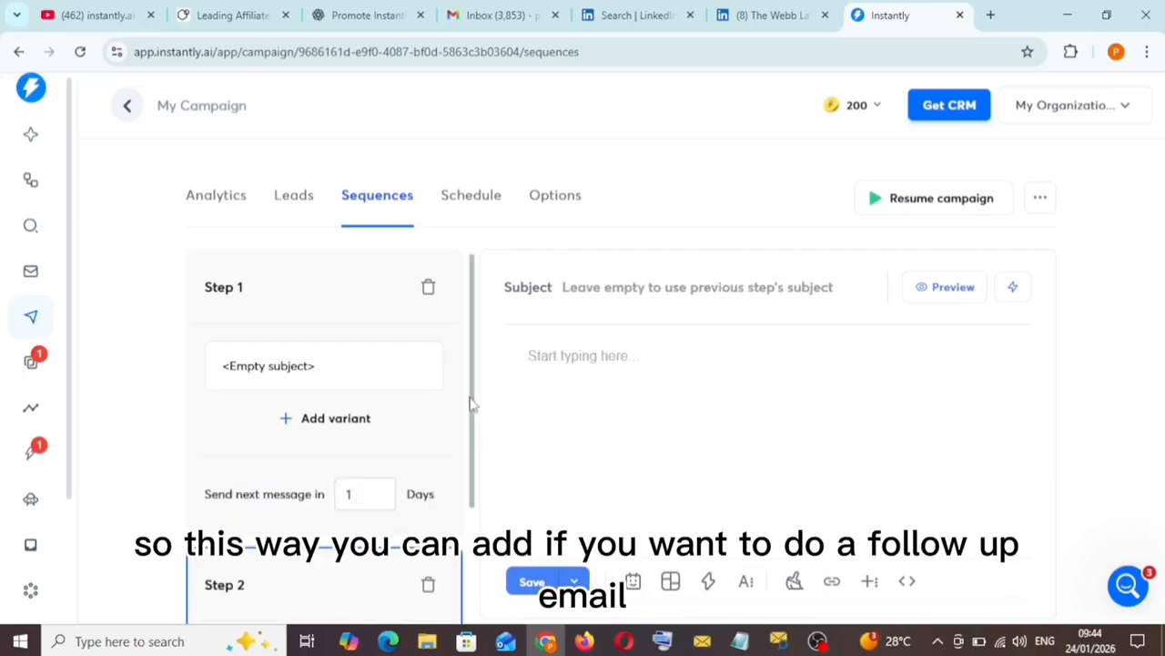
{"action": "left_click_drag", "start_coordinate": [473, 405], "coordinate": [483, 533]}
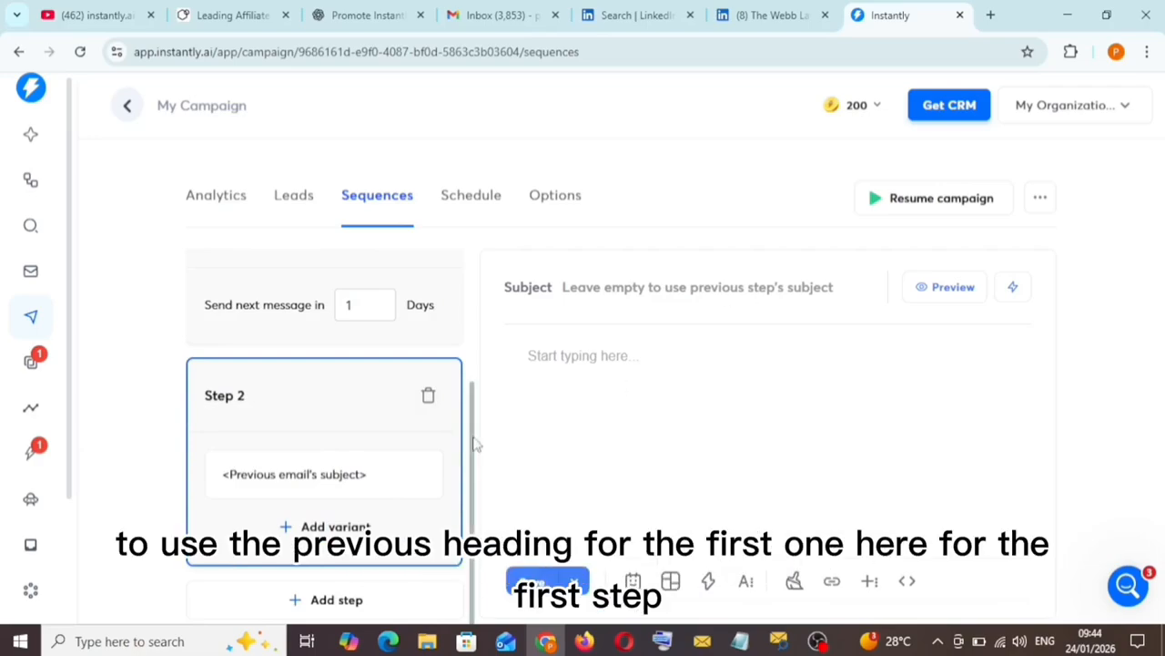
{"action": "left_click_drag", "start_coordinate": [474, 444], "coordinate": [466, 330]}
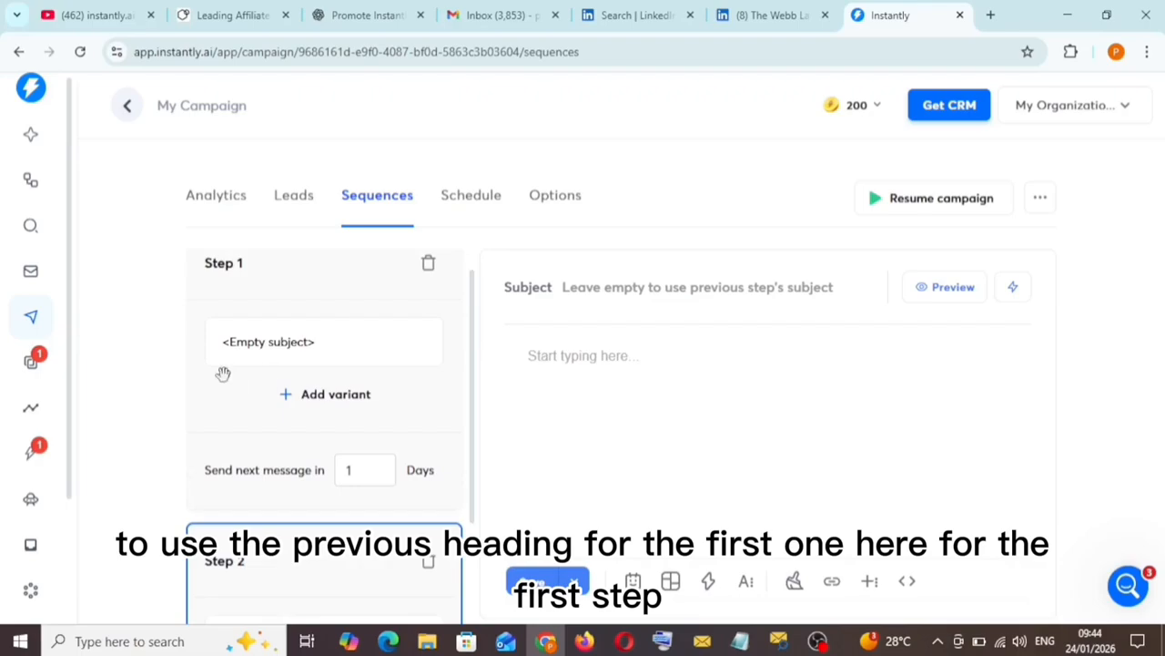
{"action": "scroll", "coordinate": [369, 298], "scroll_direction": "down", "scroll_amount": 2}
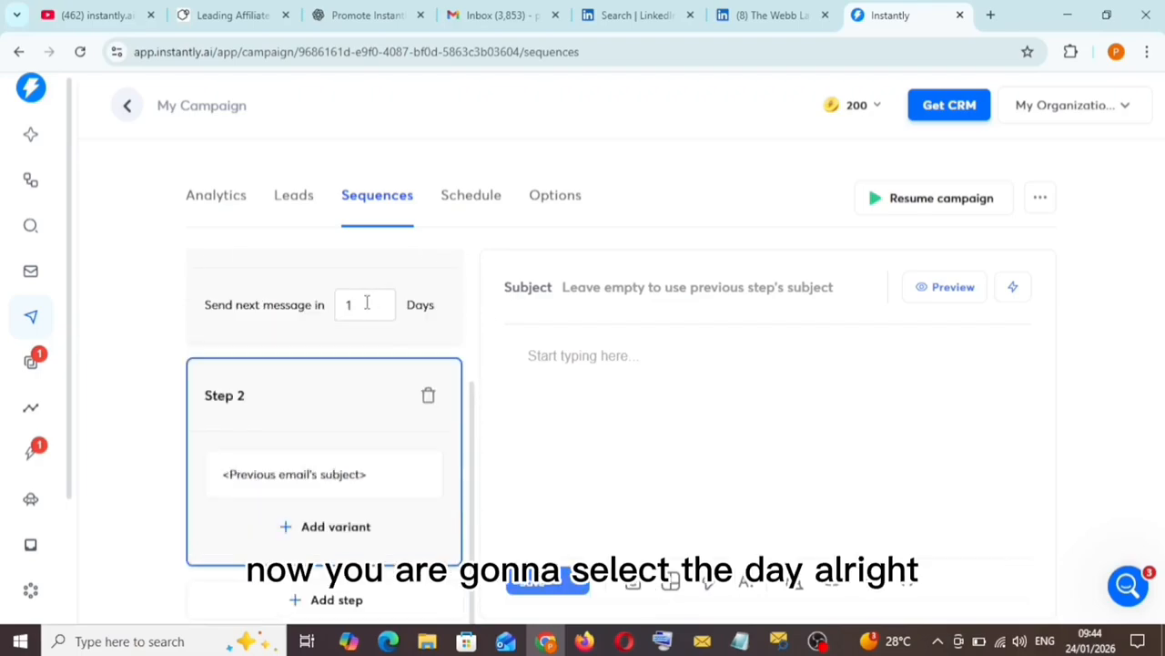
{"action": "left_click", "coordinate": [367, 303]}
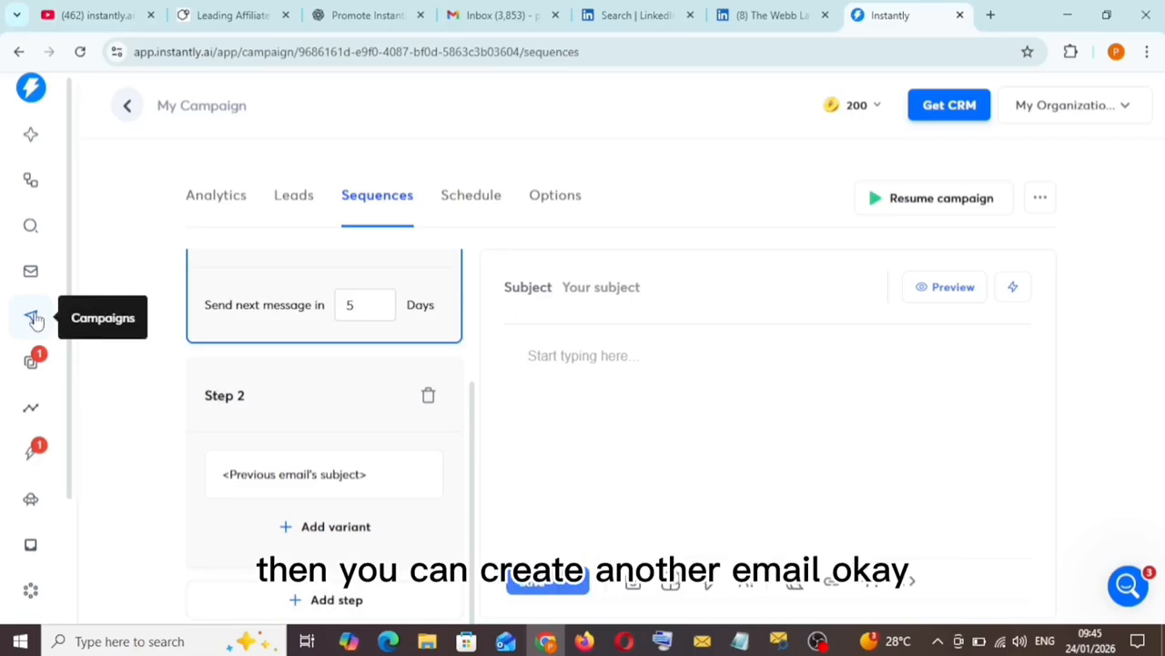
- Open Unibox and expand All Campaigns, All Inboxes and More to review the available mail filters
{"action": "left_click", "coordinate": [32, 361]}
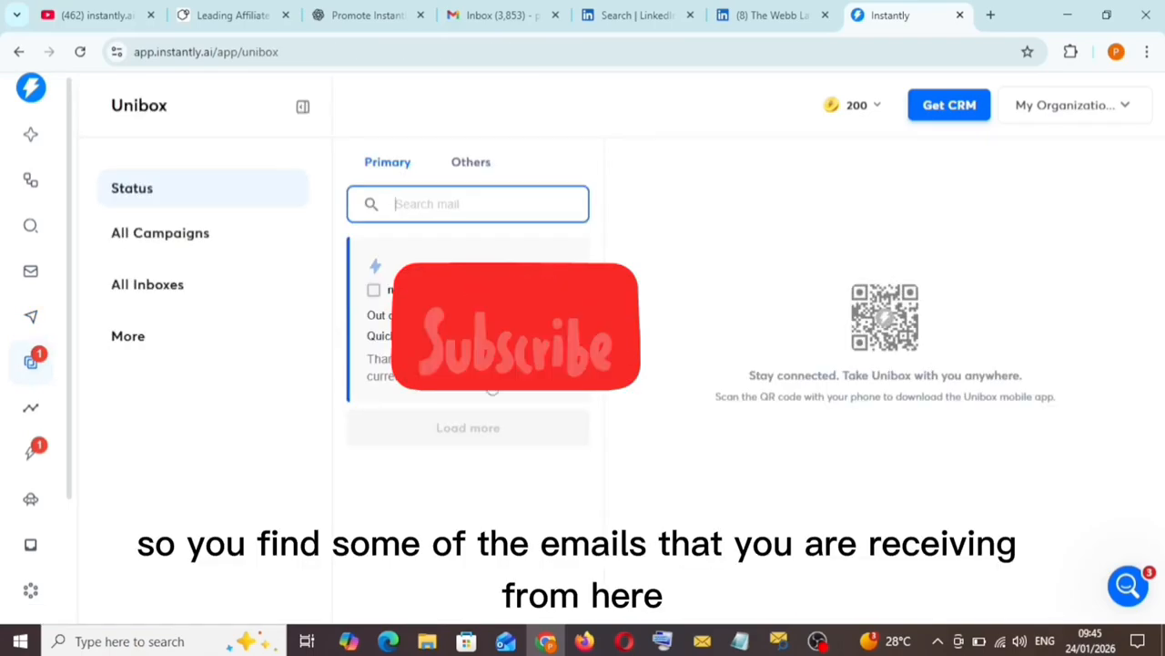
{"action": "left_click", "coordinate": [195, 237]}
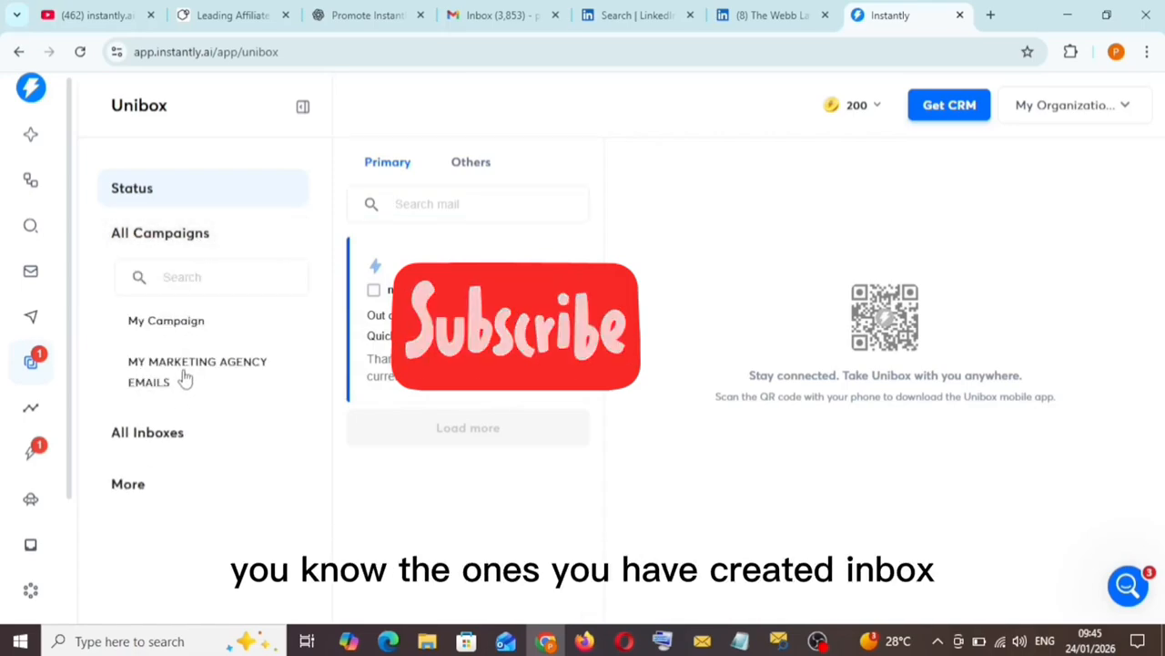
{"action": "left_click", "coordinate": [182, 438]}
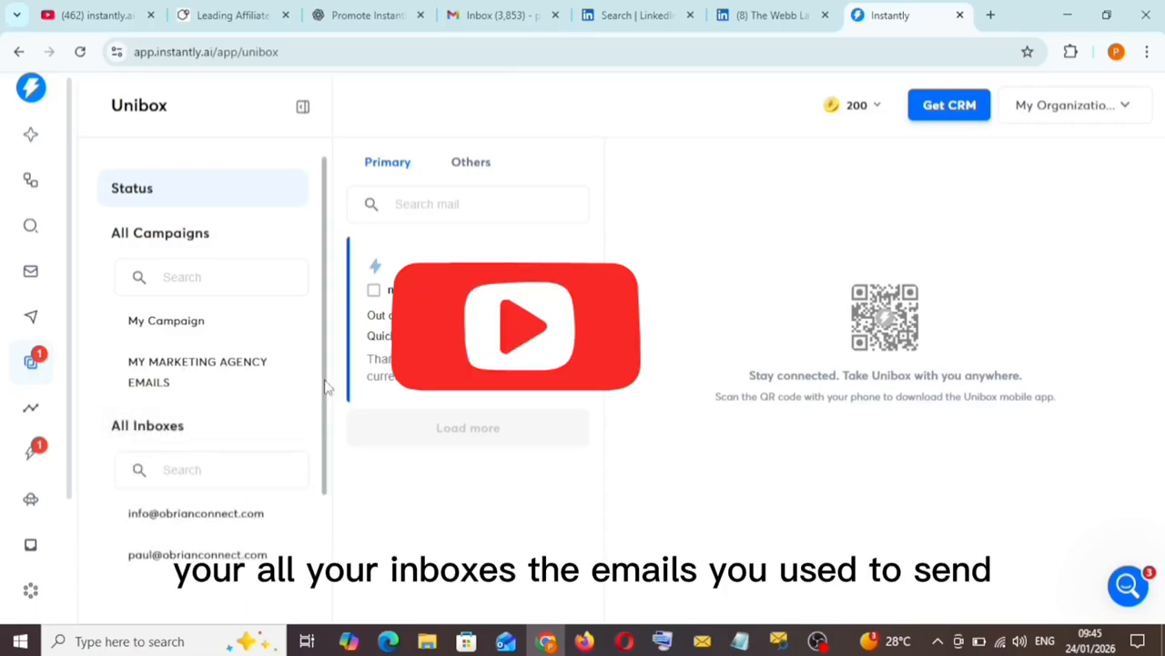
{"action": "left_click_drag", "start_coordinate": [326, 387], "coordinate": [326, 521]}
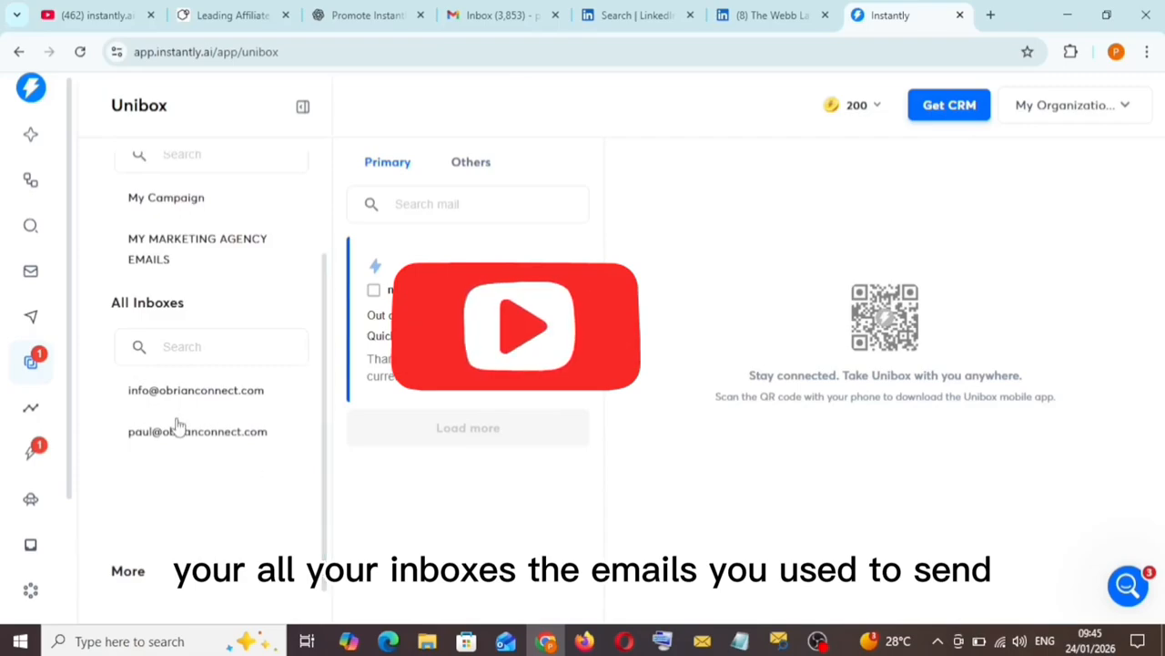
{"action": "left_click", "coordinate": [132, 572]}
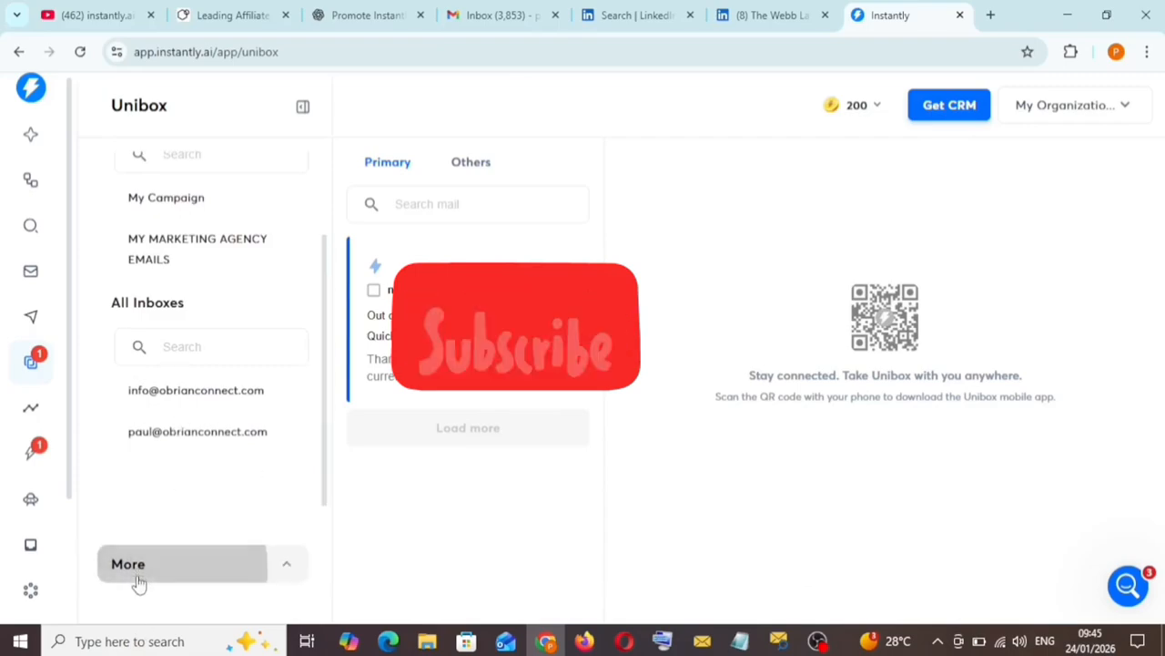
{"action": "scroll", "coordinate": [192, 451], "scroll_direction": "down", "scroll_amount": 2}
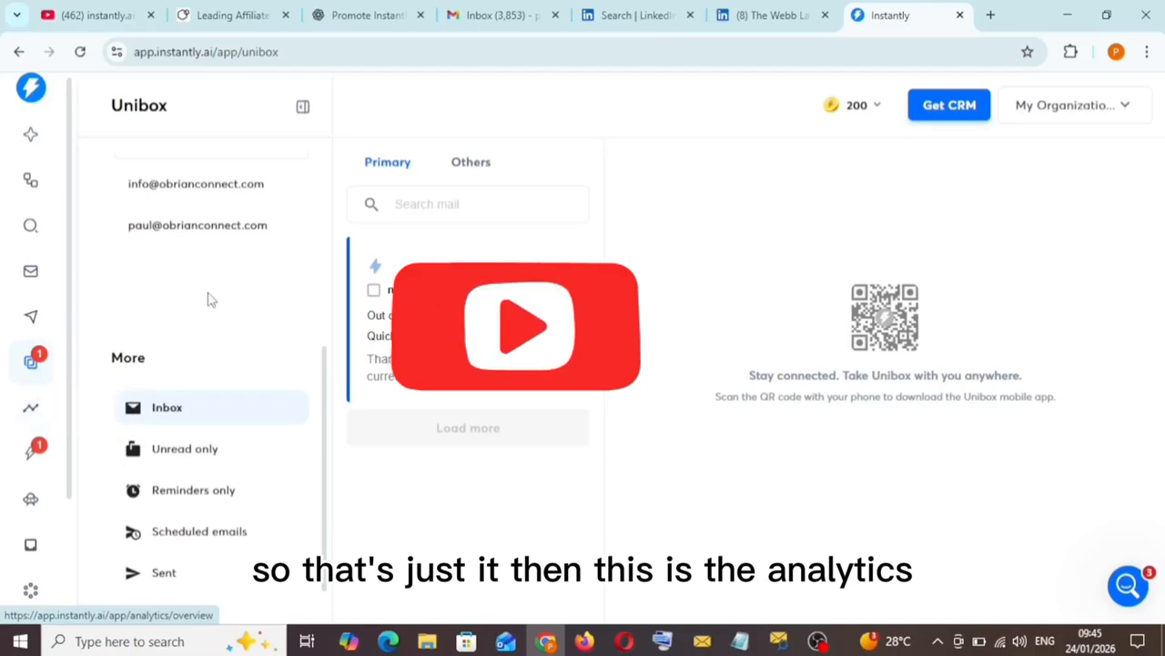
- Open the overall Analytics overview and examine the sending, open, click and reply metrics
{"action": "left_click", "coordinate": [52, 407]}
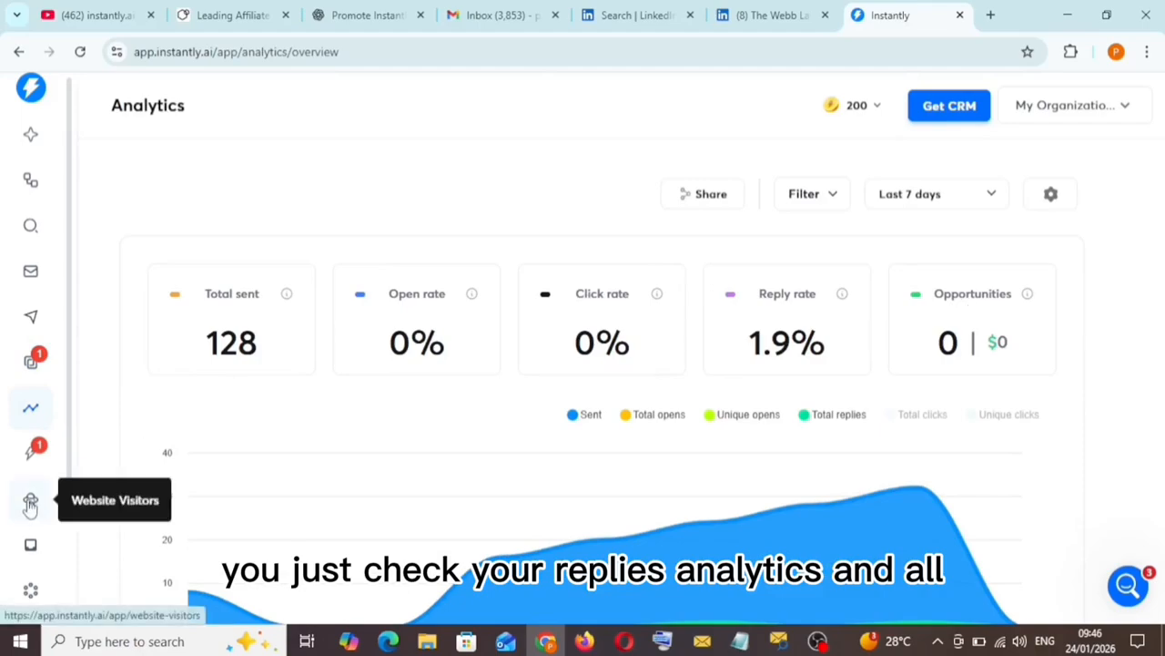
{"action": "mouse_move", "coordinate": [472, 296]}
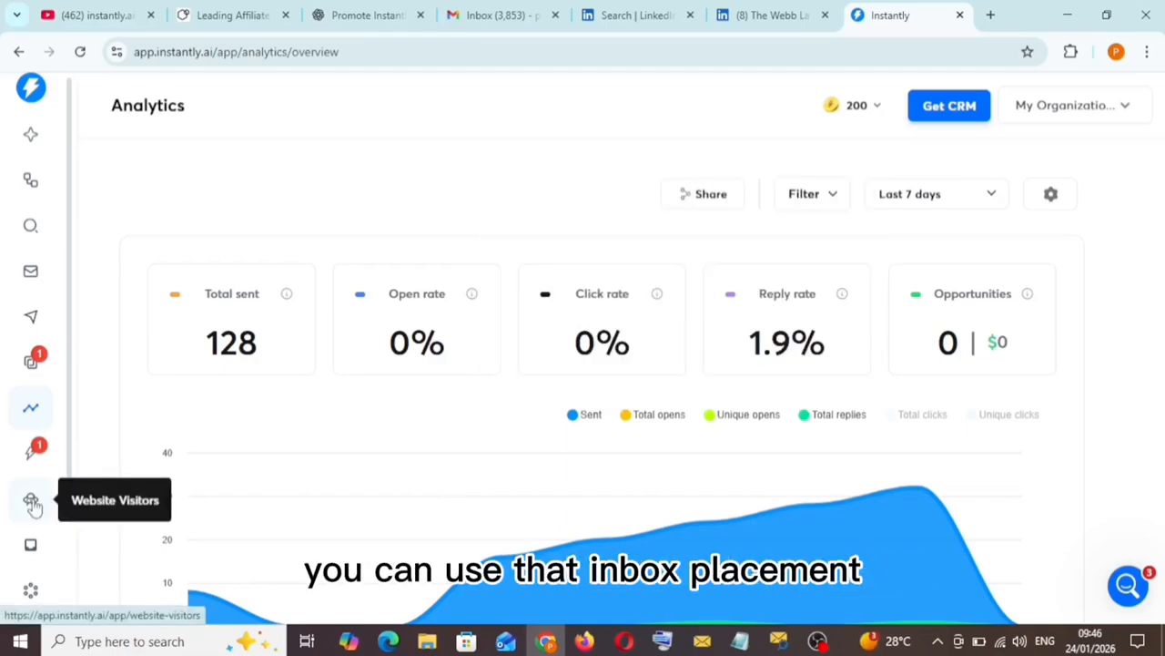
- Open the Default Inbox Manager Agent from AI Agents and review its performance details and activity feed
{"action": "left_click", "coordinate": [32, 589]}
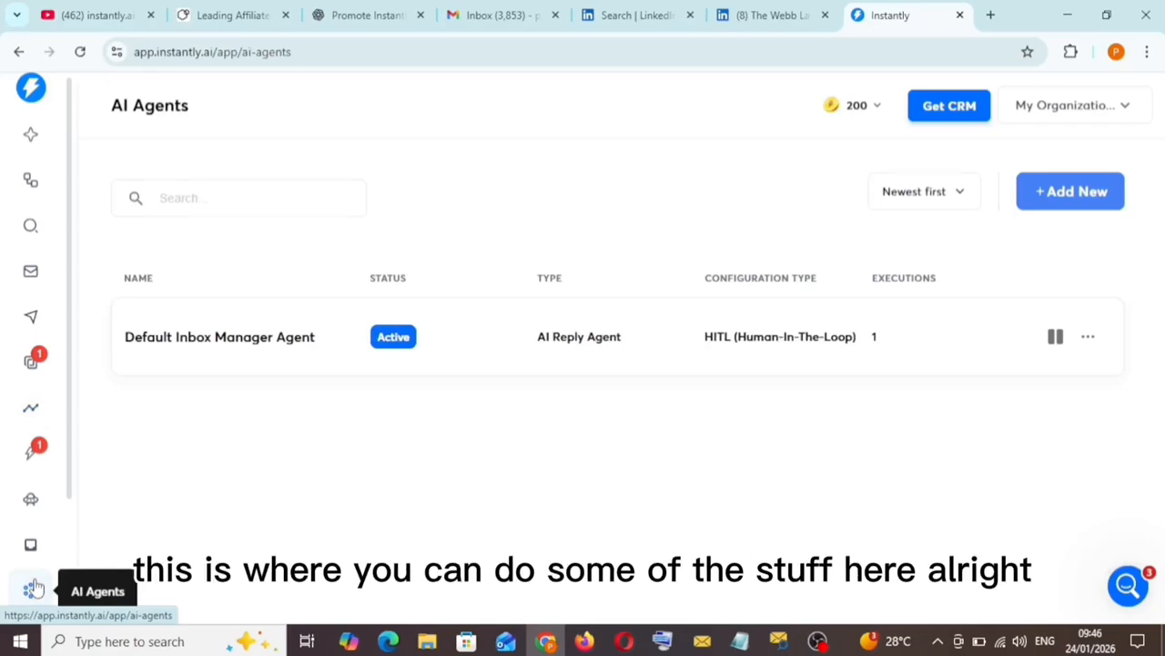
{"action": "left_click", "coordinate": [283, 340]}
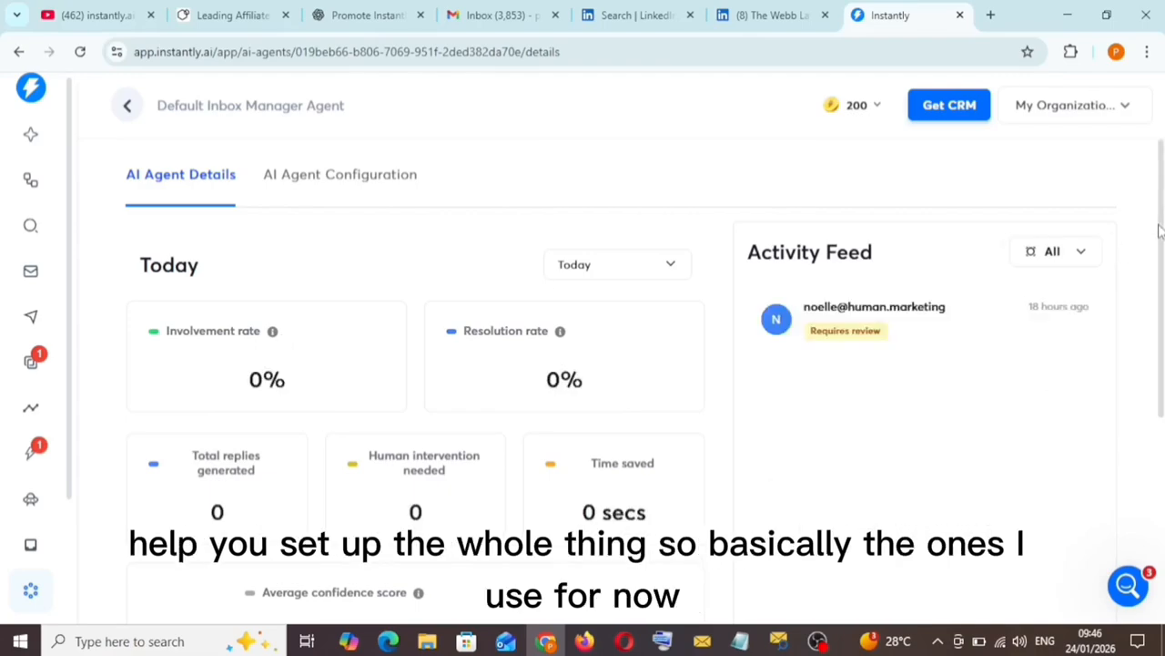
{"action": "scroll", "coordinate": [1159, 232], "scroll_direction": "down", "scroll_amount": 3}
{"action": "scroll", "coordinate": [1154, 195], "scroll_direction": "up", "scroll_amount": 3}
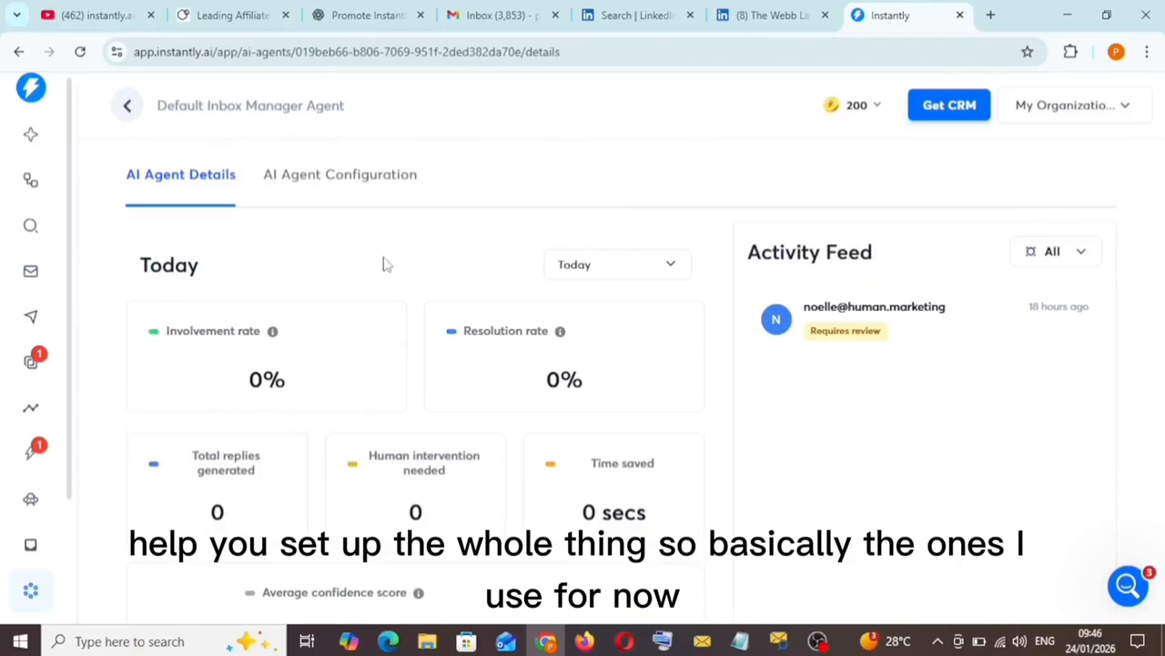